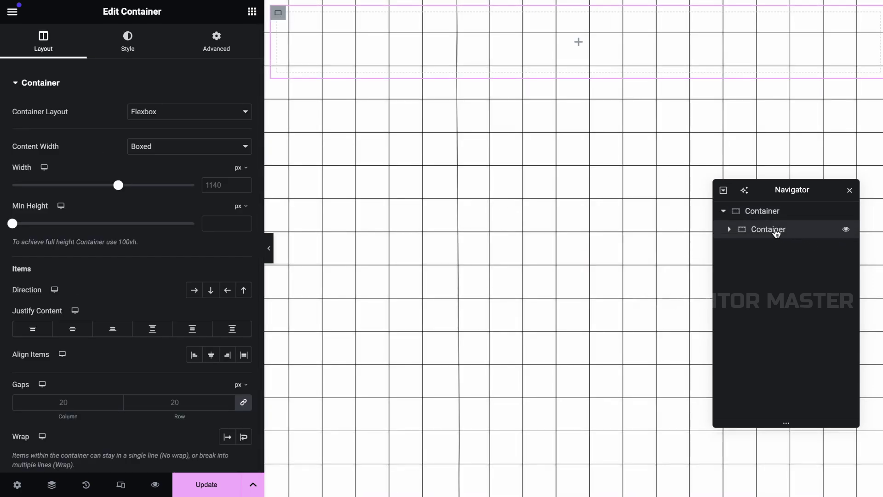
- Give the inner container full content width, a width of 600 px and a minimum height of 350 px
click(147, 146)
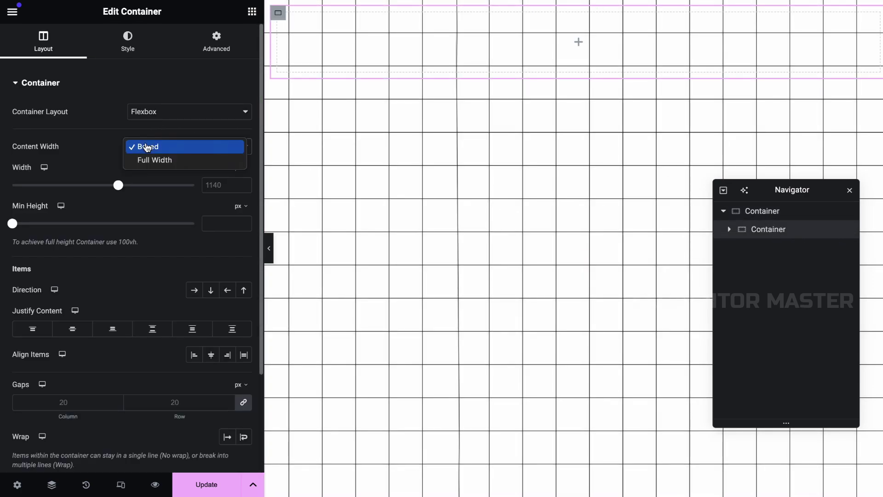
click(149, 160)
click(241, 169)
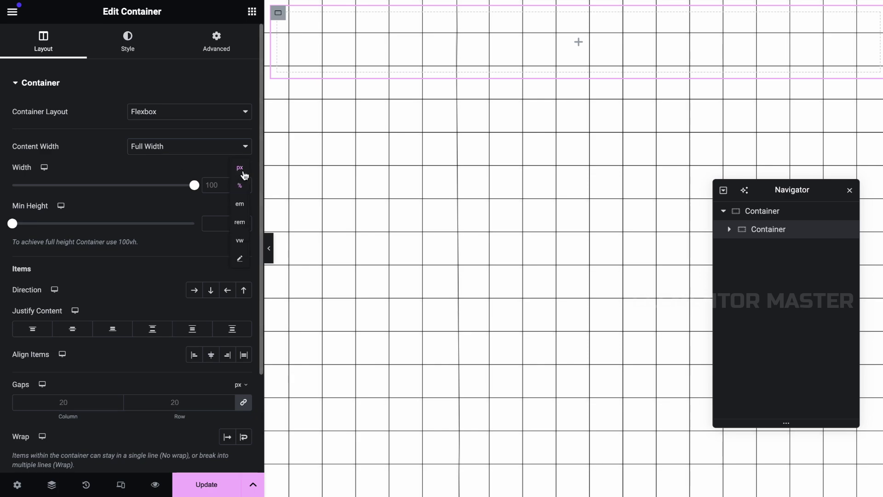
click(239, 169)
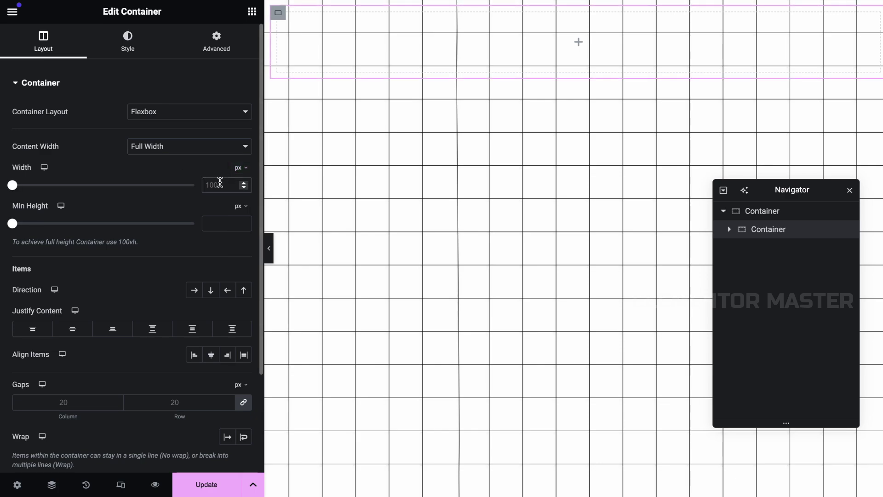
click(220, 184)
text(600)
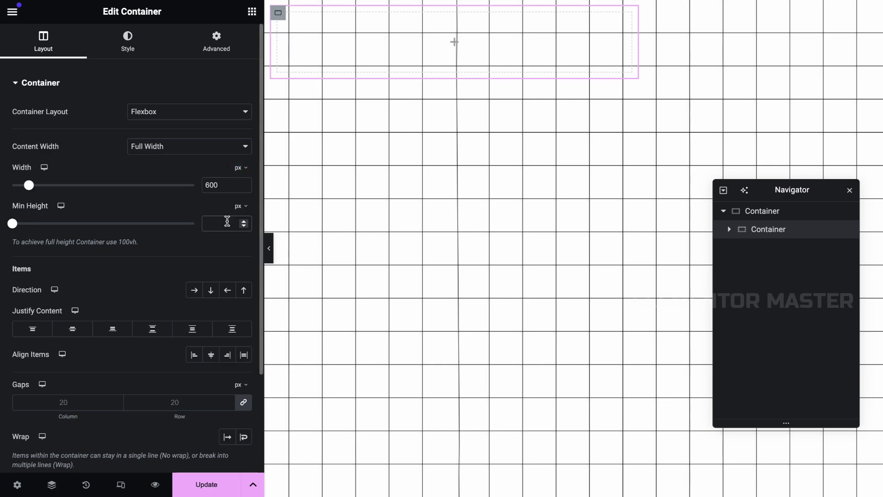
click(227, 222)
text(350)
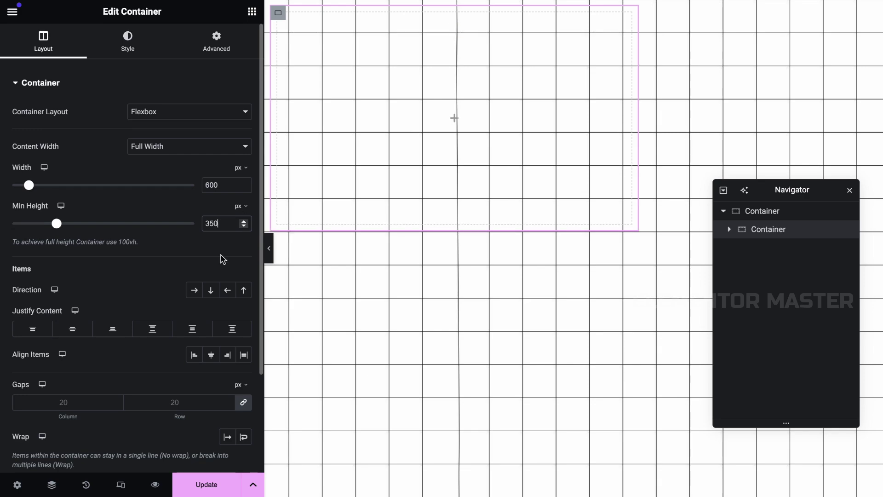
- Center the outer container's contents both ways by setting Justify Content and Align Items to Center
click(785, 211)
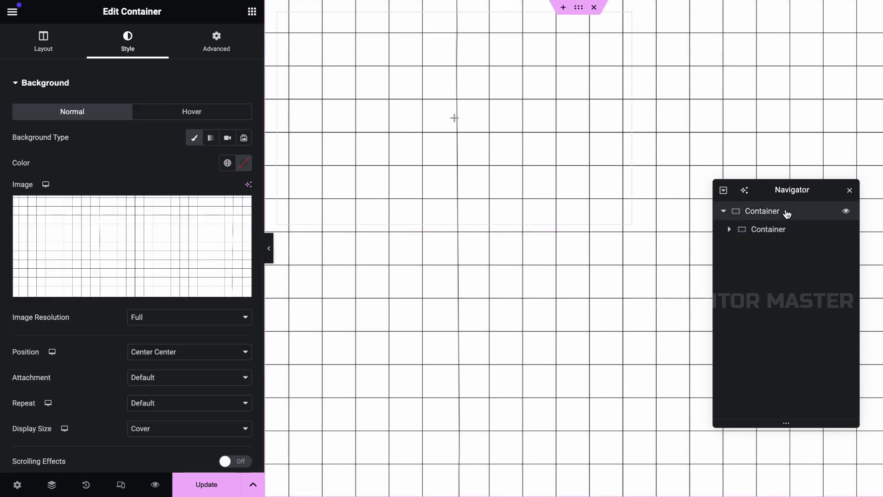
click(45, 50)
scroll(83, 161, down, 1)
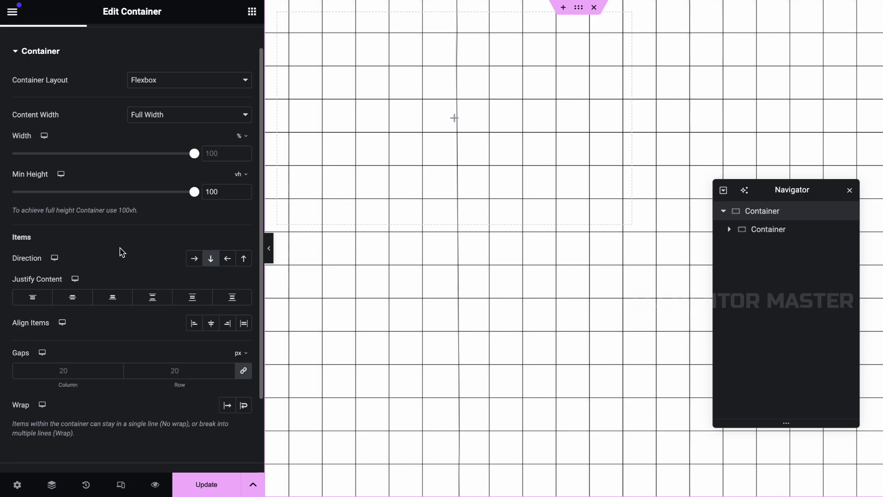
click(76, 292)
click(211, 318)
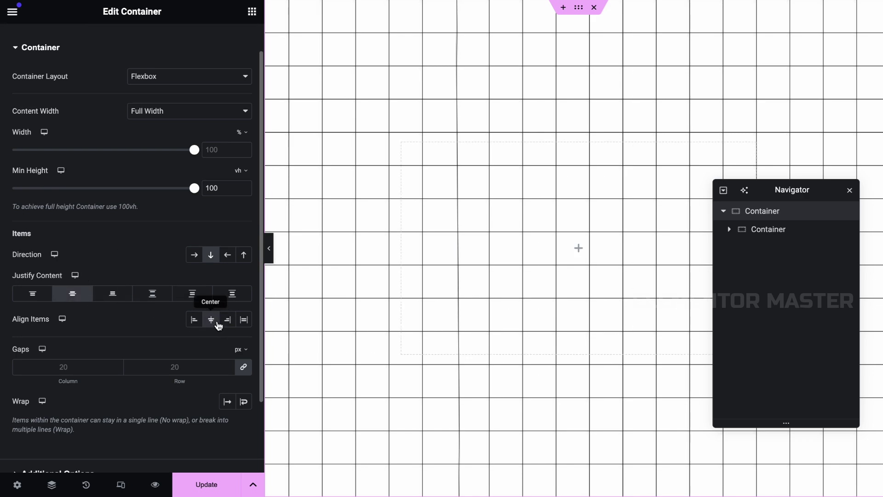
- Give the inner container a classic background using the image sky.jpeg from the media library
click(769, 230)
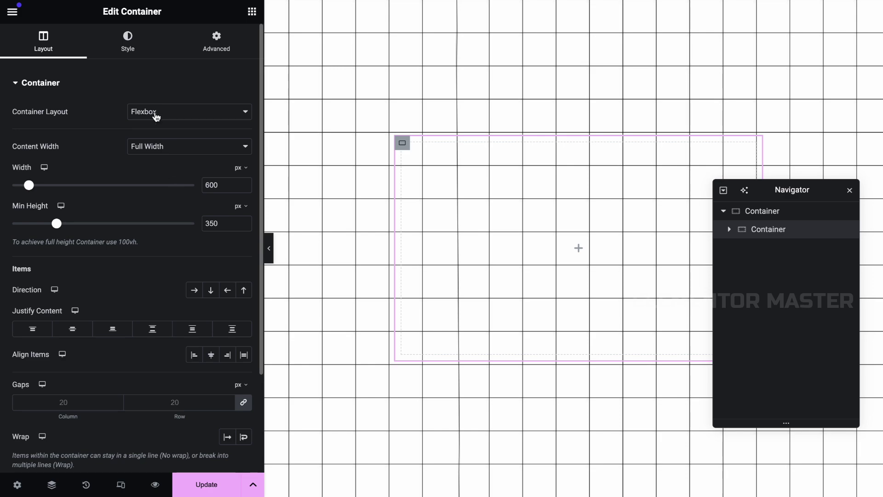
click(127, 54)
click(193, 138)
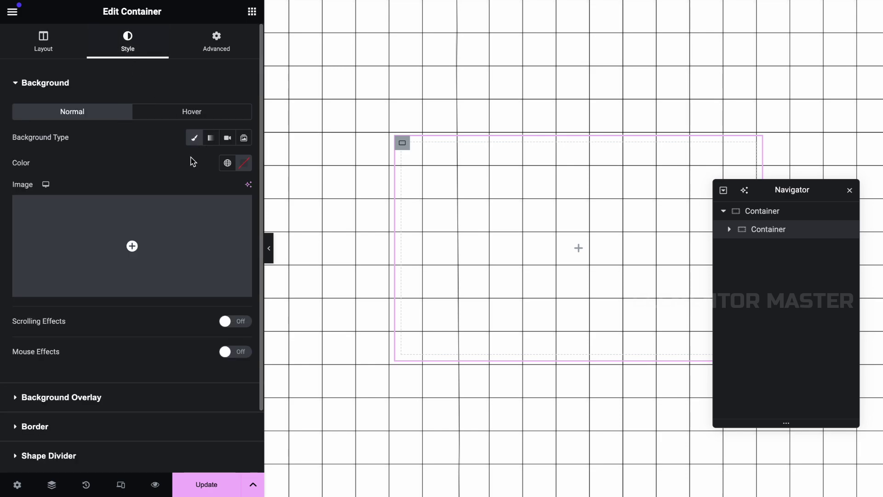
click(153, 221)
click(308, 173)
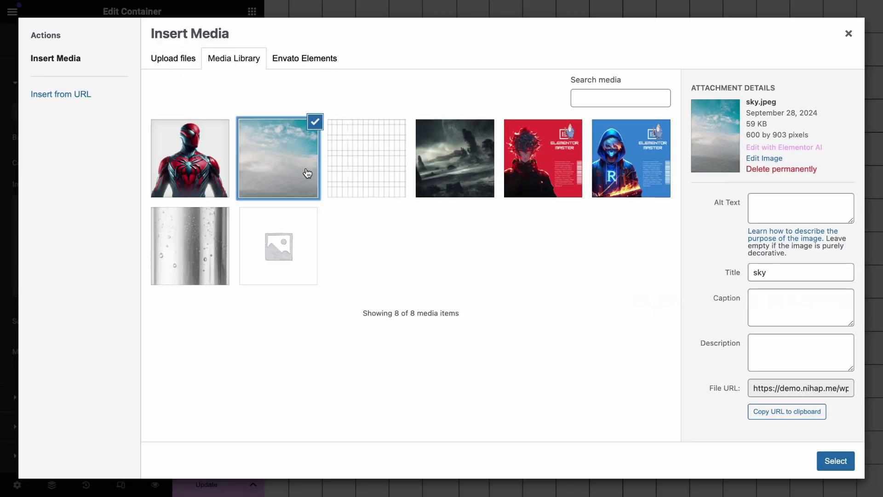
click(828, 461)
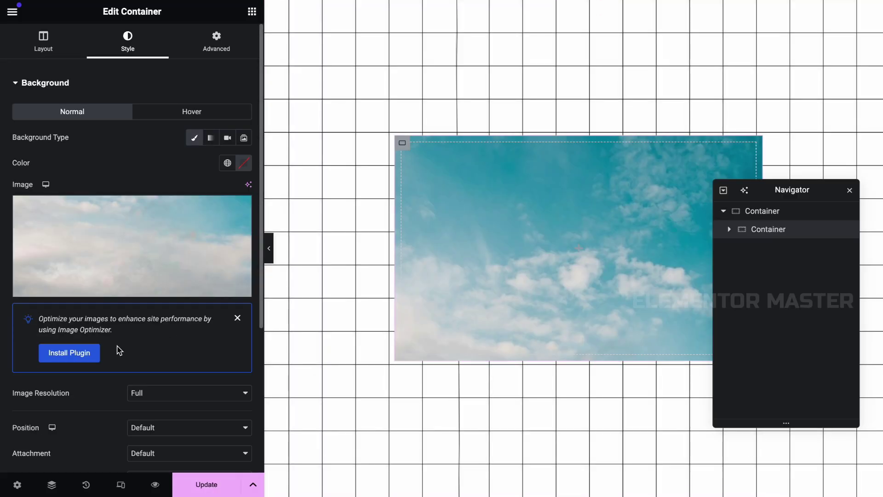
- Set the sky background's display size to Cover and its position to Top Center, and preview the card on the full canvas
scroll(118, 351, down, 1)
scroll(118, 351, down, 3)
click(151, 363)
key(Escape)
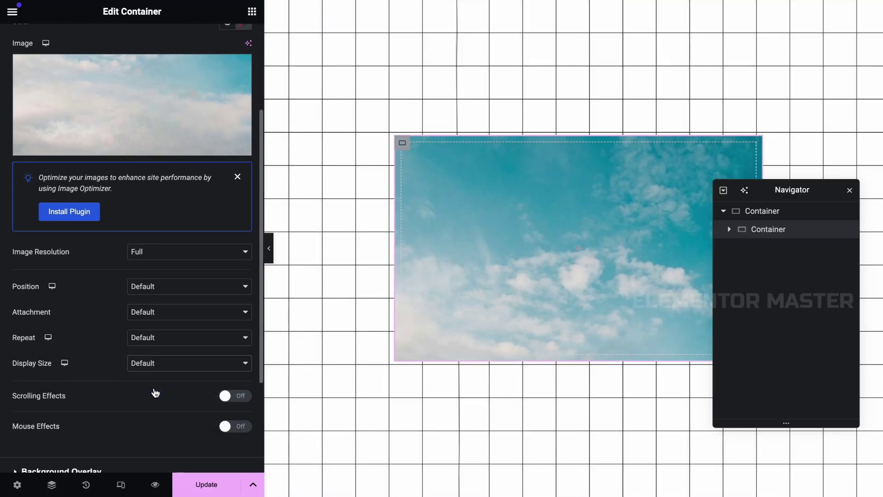
click(156, 291)
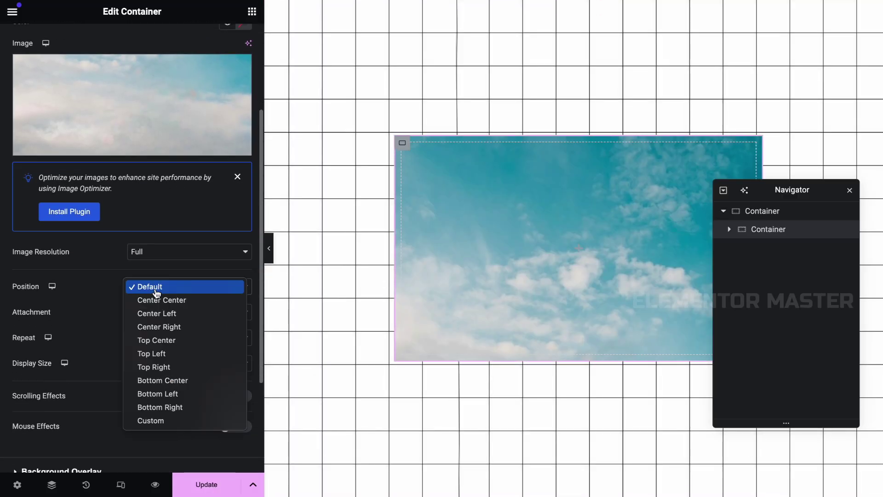
click(159, 341)
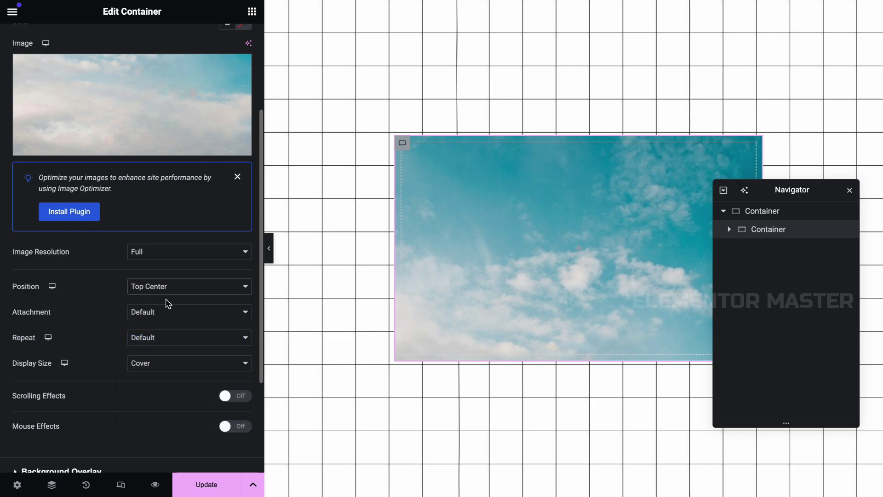
click(269, 247)
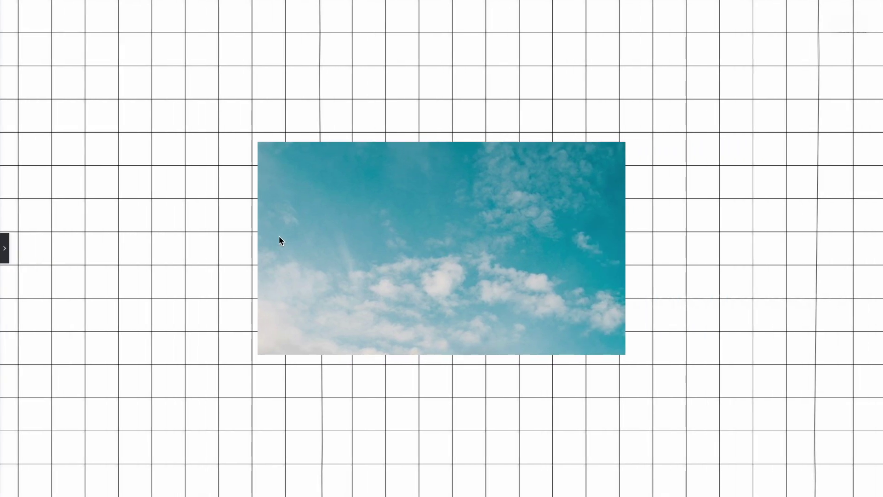
click(6, 248)
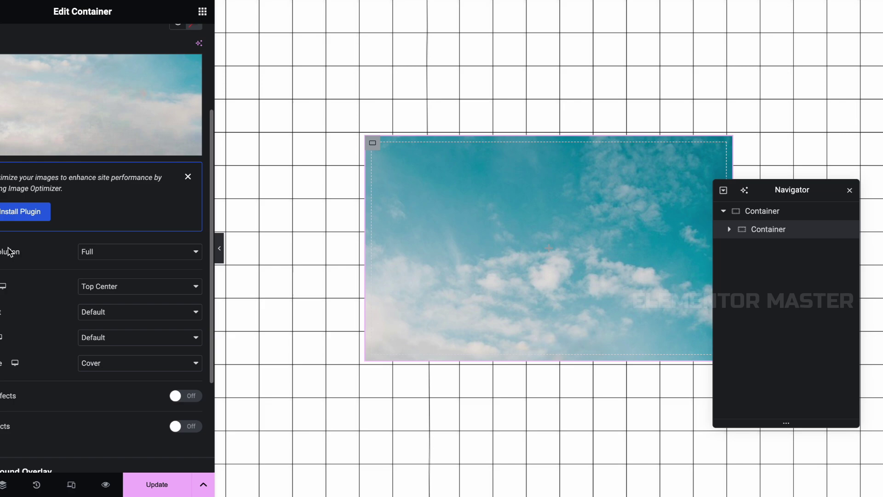
- Remove the default padding from the inner container with the sky background
scroll(92, 276, up, 5)
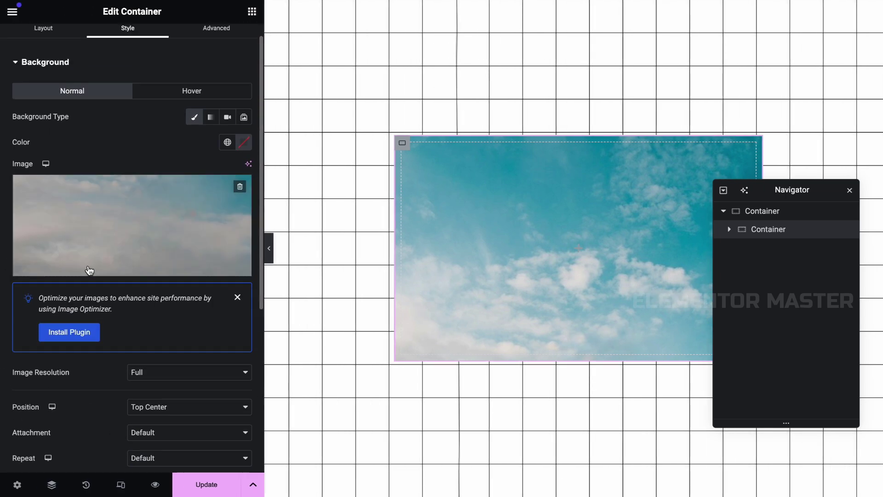
click(215, 44)
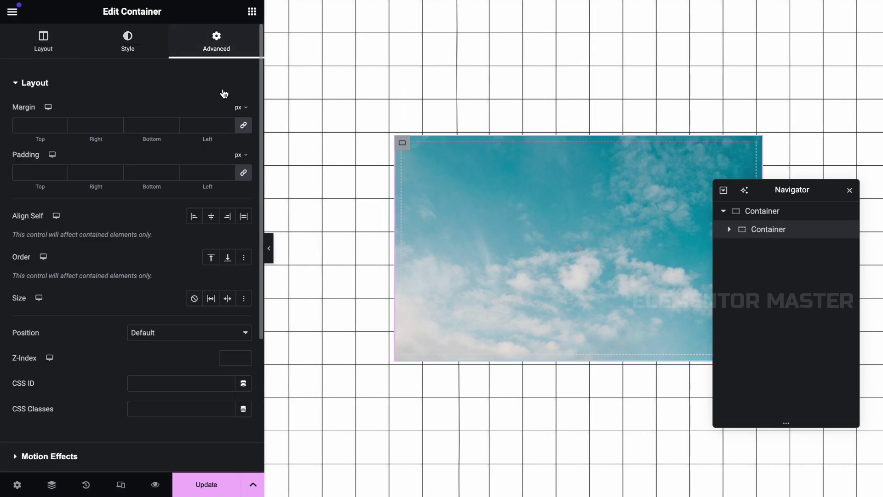
click(243, 173)
- Round all four corners of the inner container with a border radius of 50 px
click(125, 39)
scroll(140, 198, down, 5)
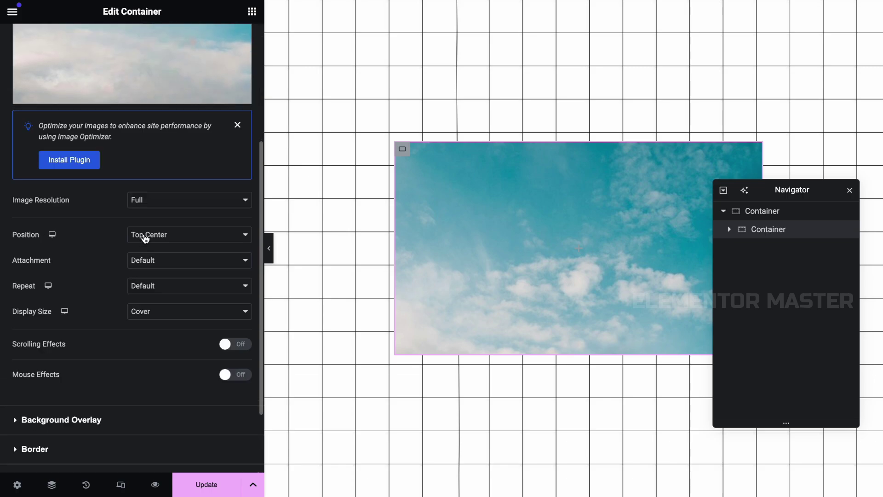
click(82, 442)
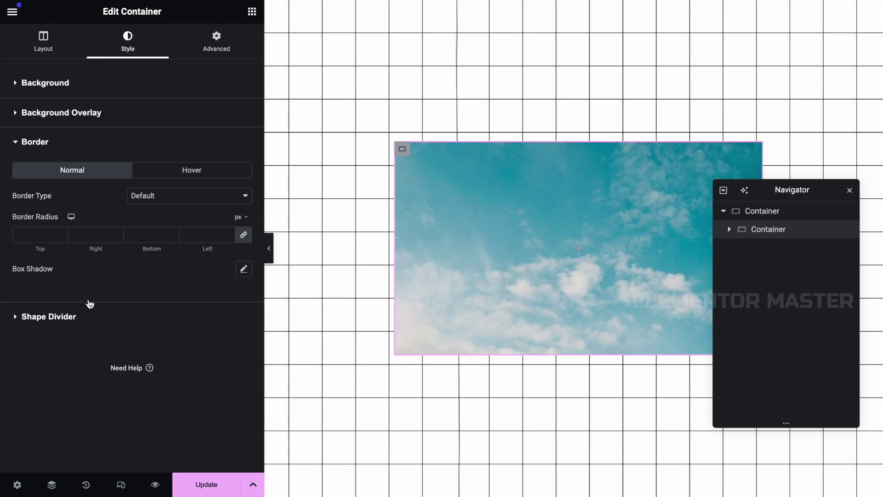
click(96, 234)
text(50)
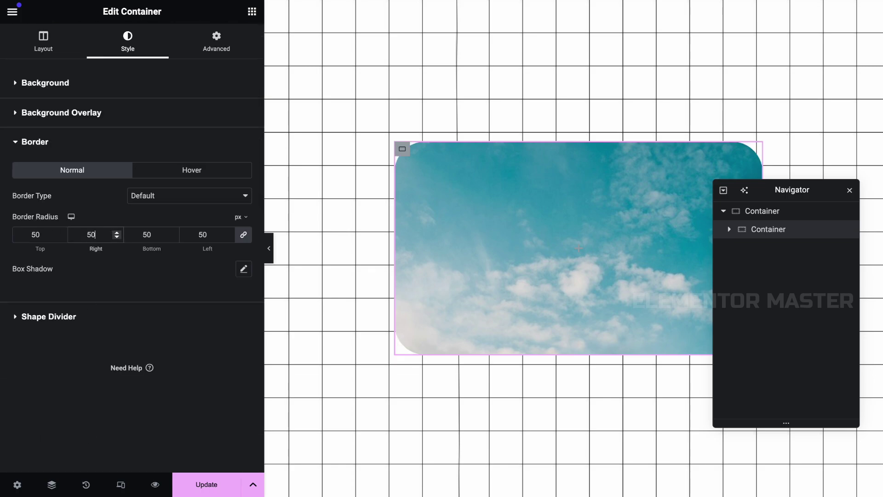
- Add a Heading widget inside the sky container and set its title to SPIDER-MAN
click(252, 12)
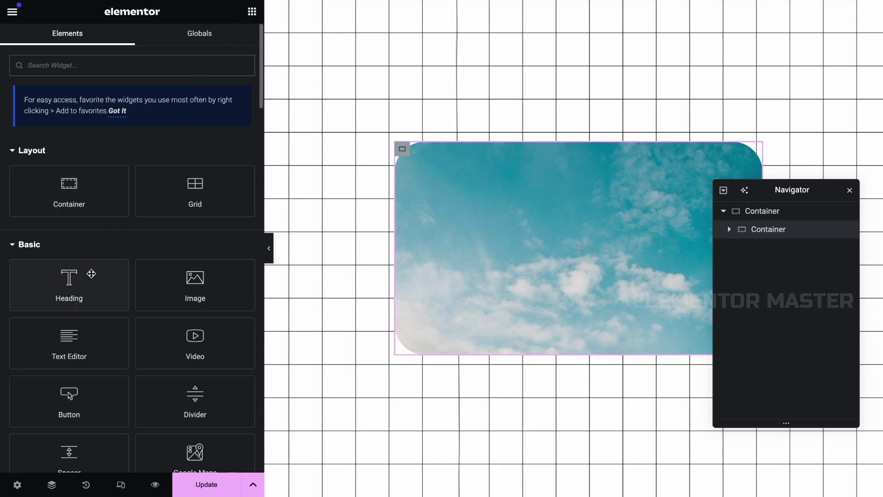
drag(91, 274, 574, 200)
triple_click(109, 137)
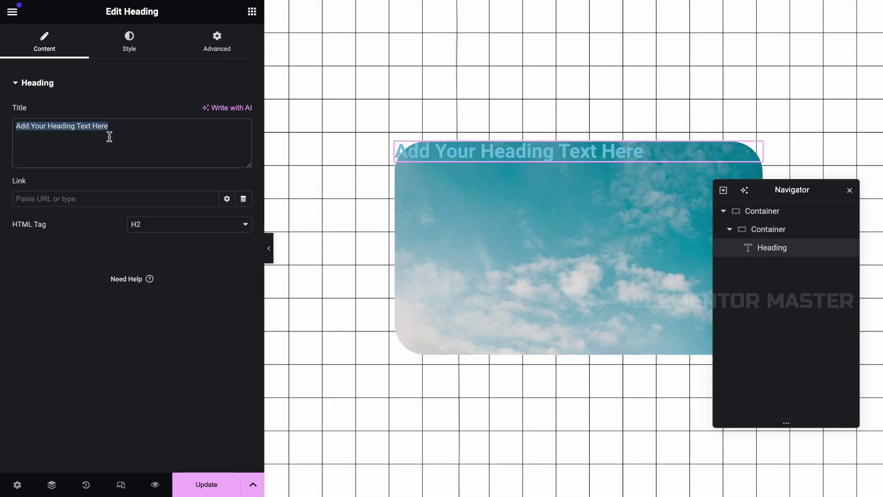
text(SPIDER-MAN)
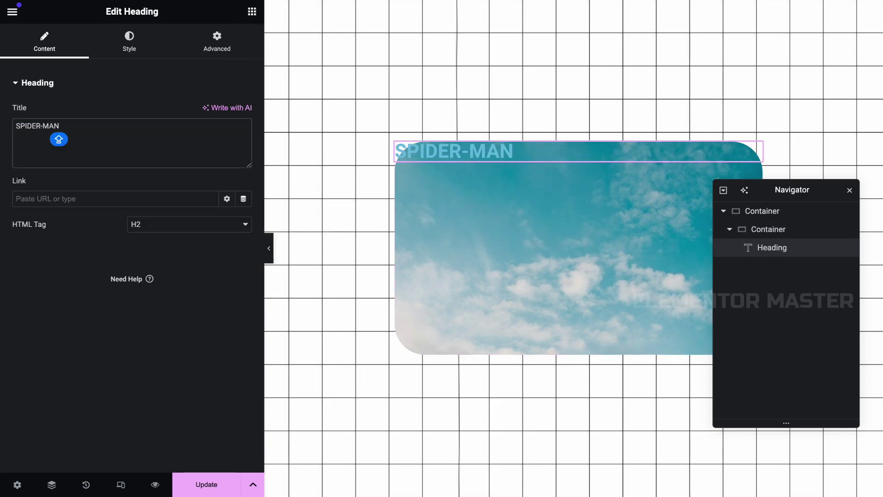
- Center the SPIDER-MAN heading and set its text color to white
click(129, 42)
click(215, 115)
click(244, 137)
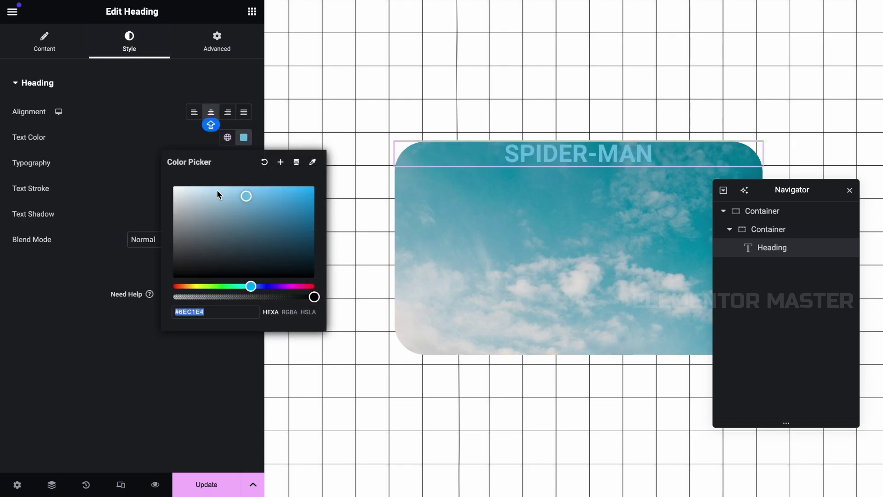
click(216, 190)
click(144, 141)
- Set the heading's typography to the Russo One font family at 80 px
click(243, 162)
click(193, 219)
text(rus)
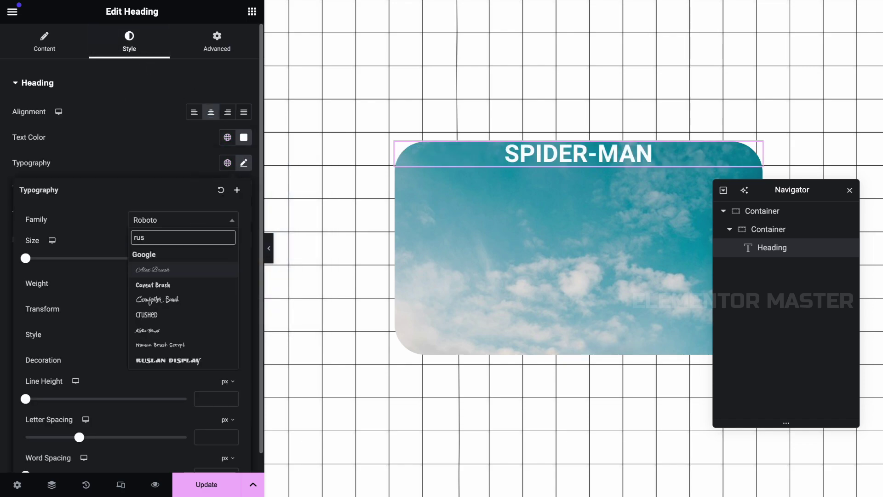
click(151, 285)
click(209, 258)
text(80)
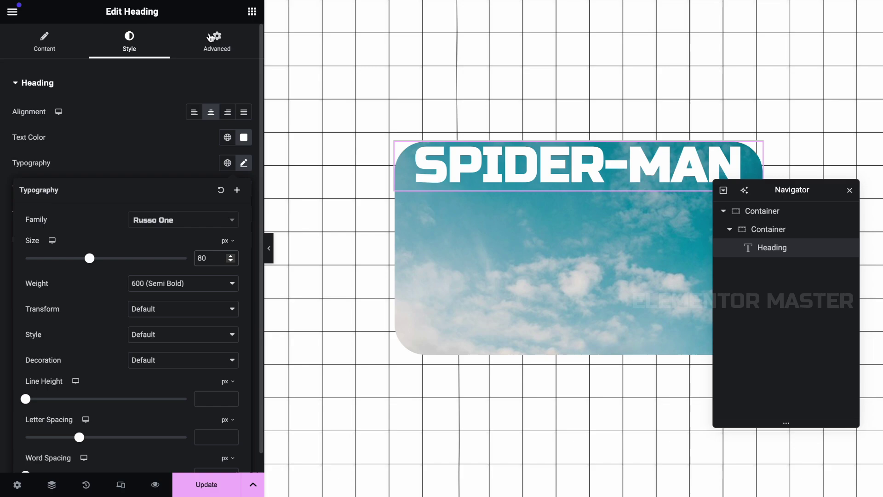
- Add an Image widget below the heading, fill it with Spider-man-png.png and reduce its width to roughly a quarter of the card
click(251, 11)
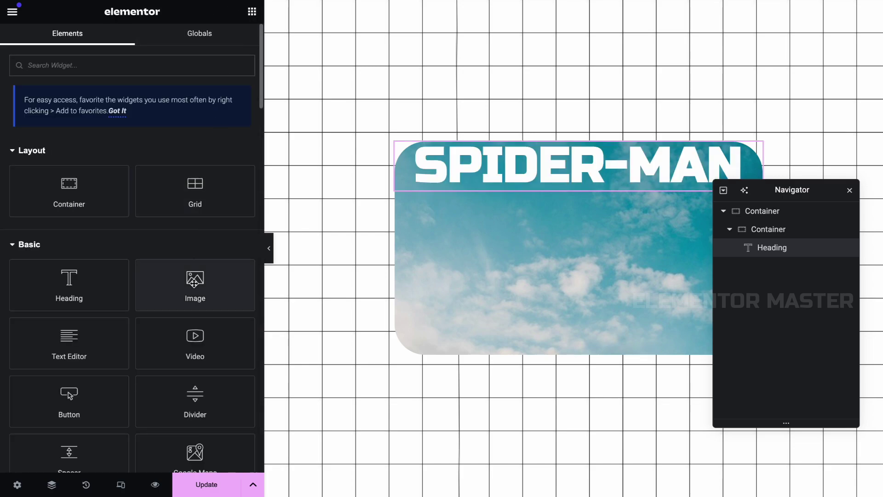
drag(195, 264, 519, 187)
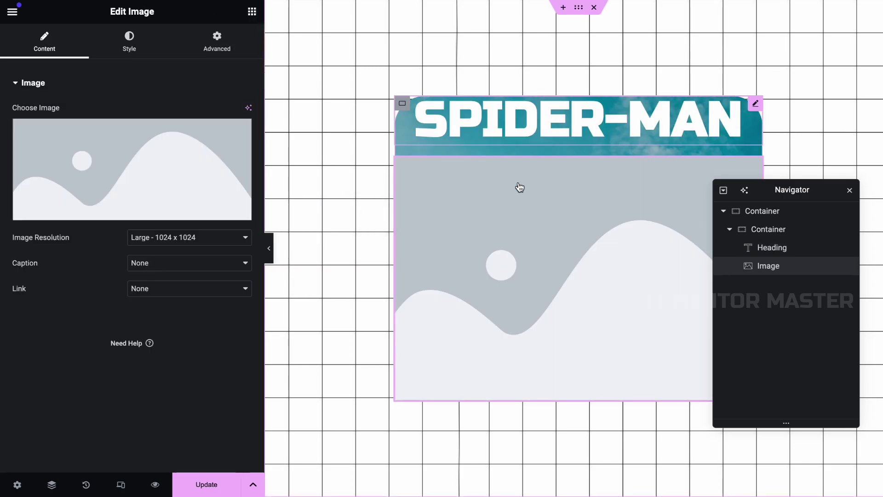
click(141, 166)
click(192, 162)
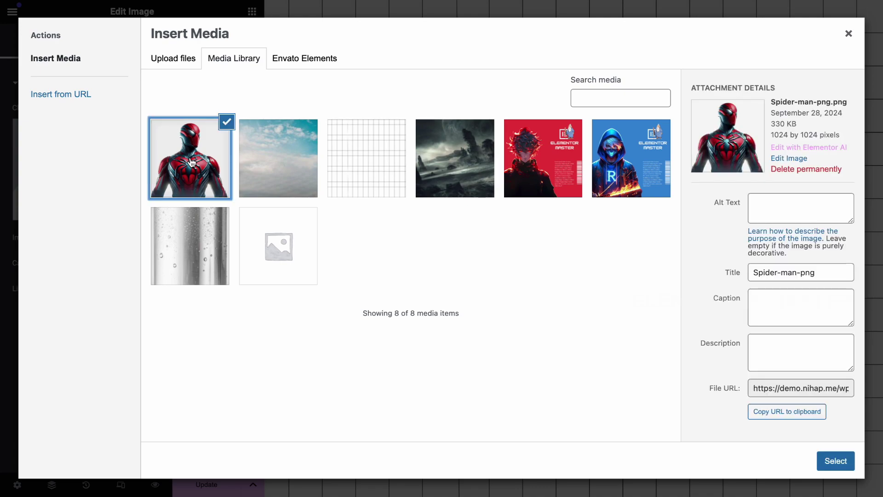
click(835, 460)
click(131, 44)
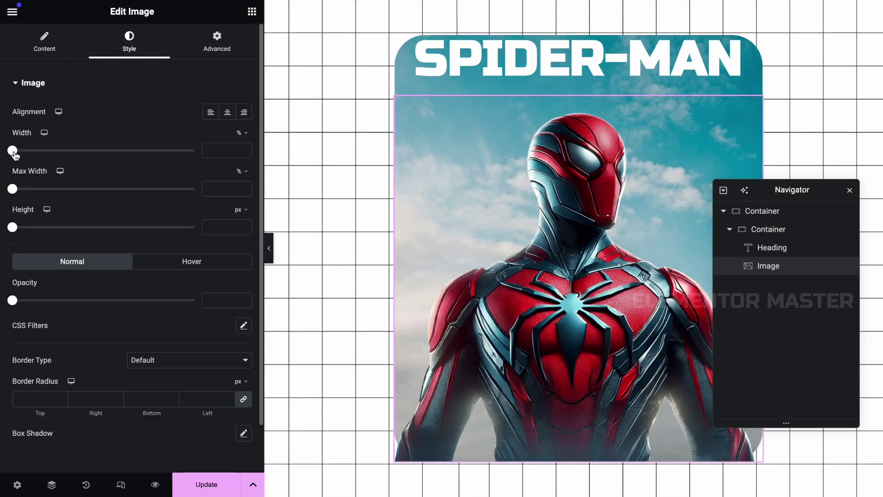
drag(14, 154, 506, 281)
- Add a new container below the image inside the card and set its minimum height to 100 px
click(252, 12)
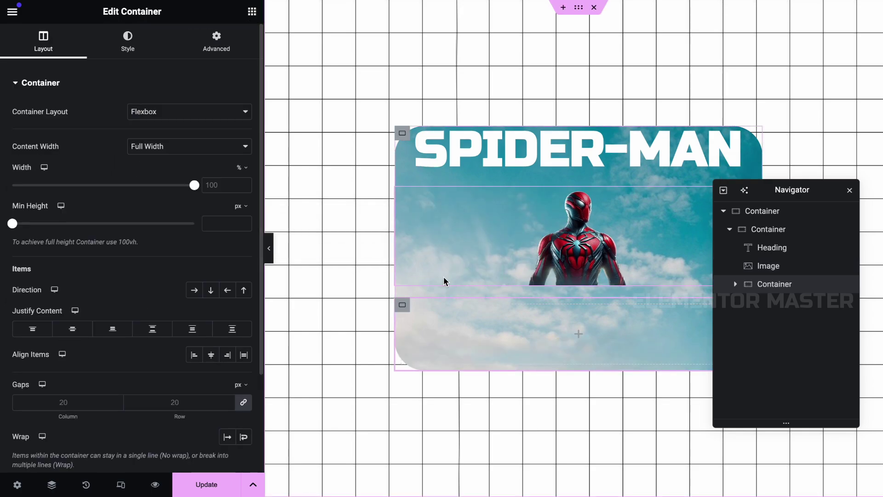
text(100)
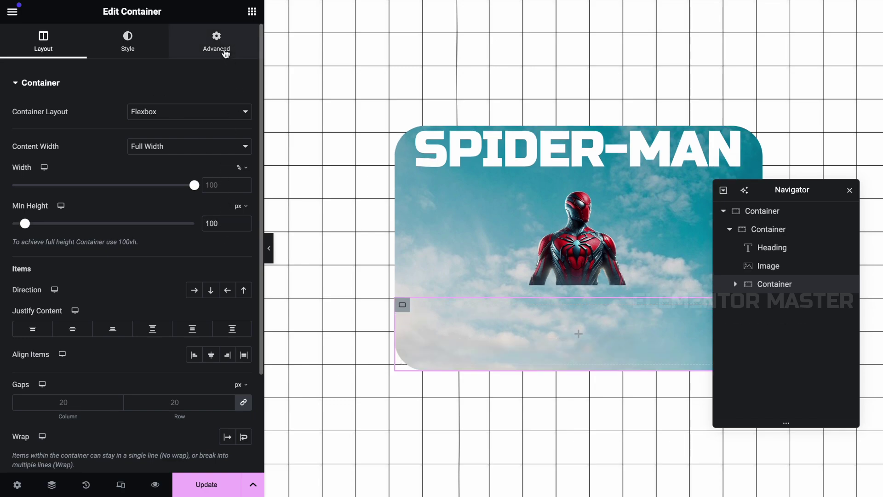
- Add the custom CSS rule selector{ backdrop-filter: blur(20px); } to the new container below the image and check it in preview
click(225, 52)
scroll(175, 240, down, 5)
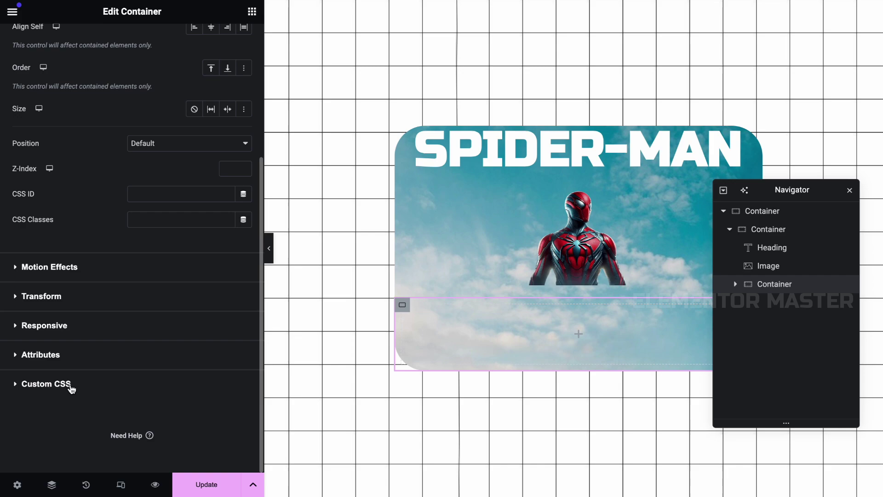
click(70, 386)
click(76, 296)
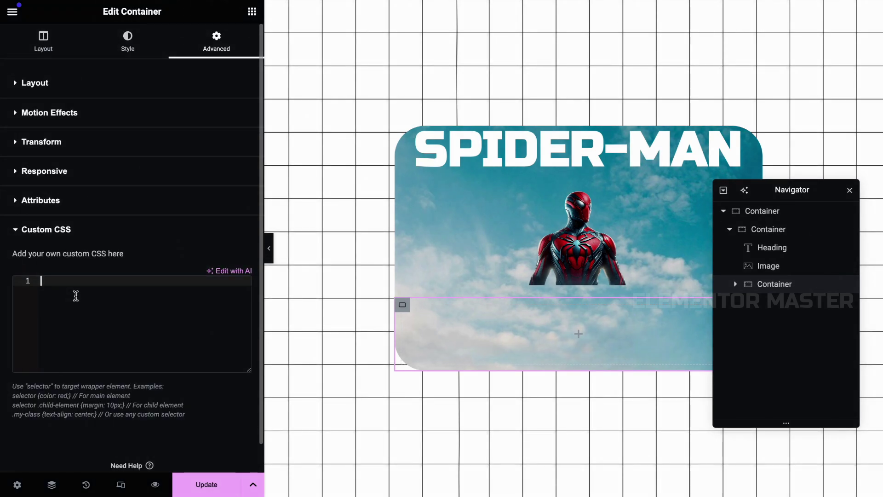
text(sele)
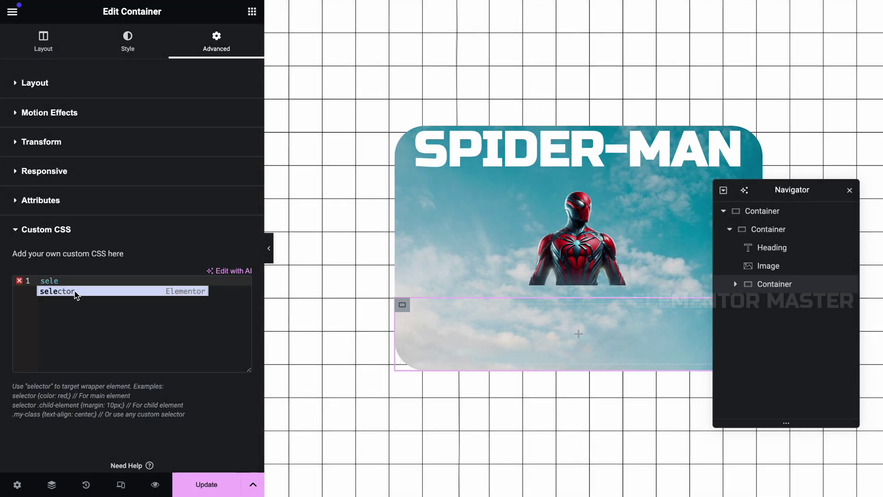
click(75, 292)
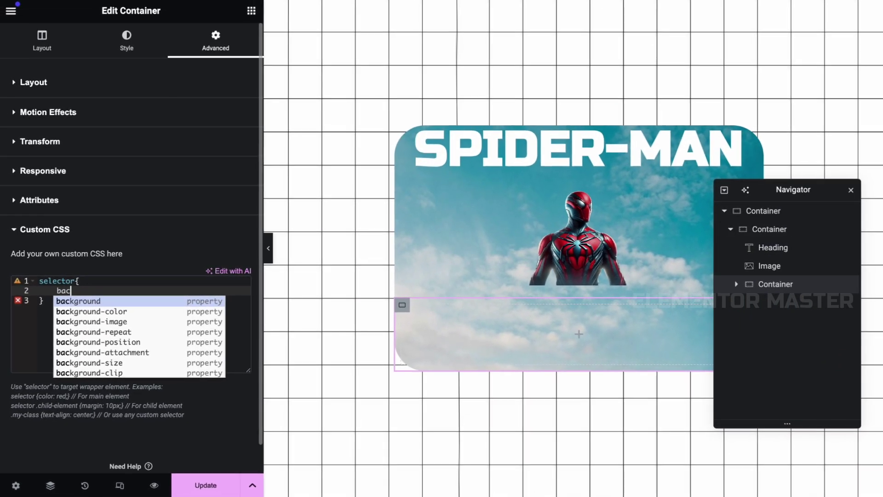
text(ckdrop)
key(Return)
text(blu)
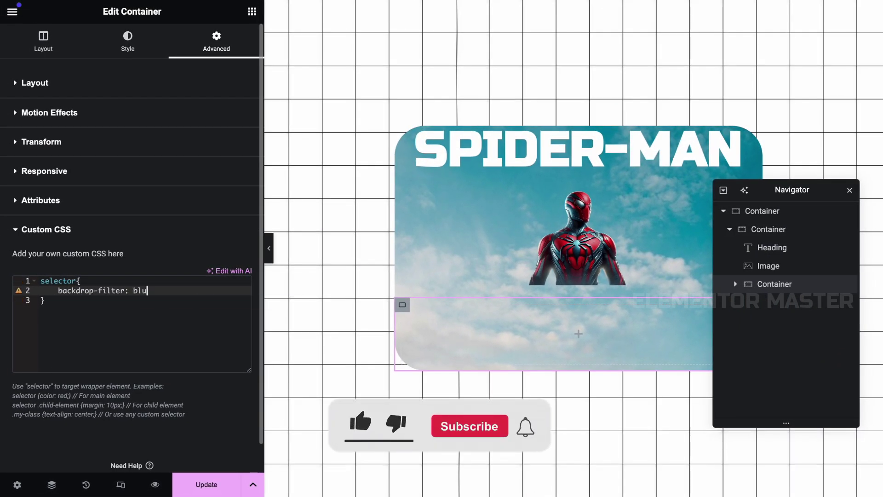
text(r()
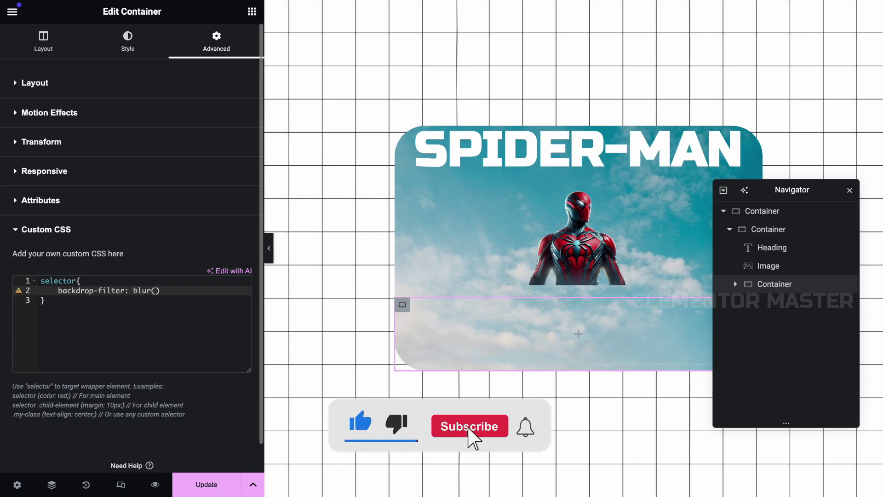
text(20px))
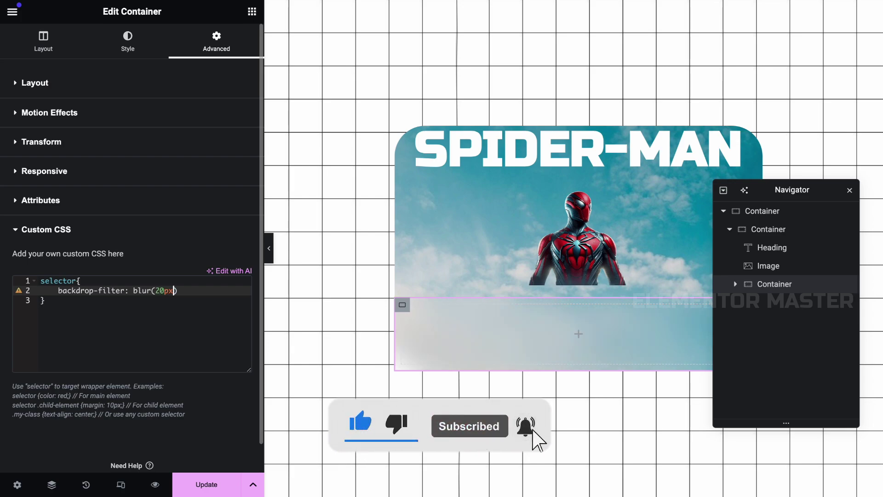
text(;)
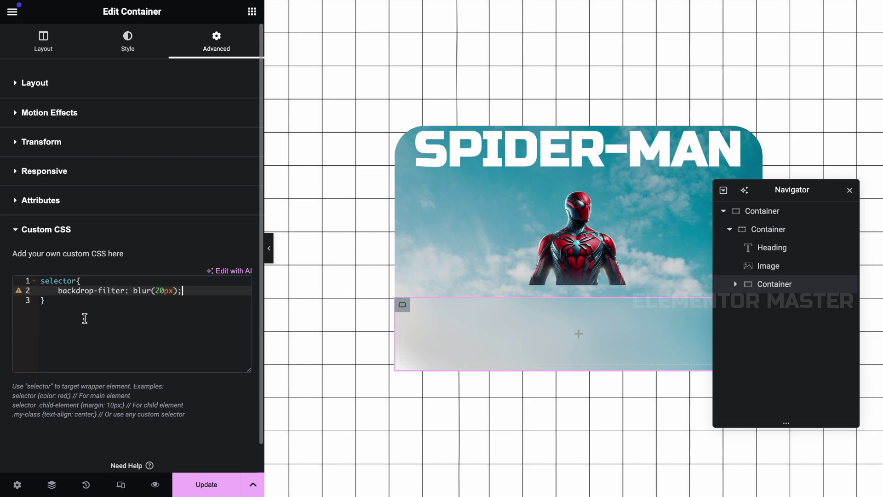
click(269, 248)
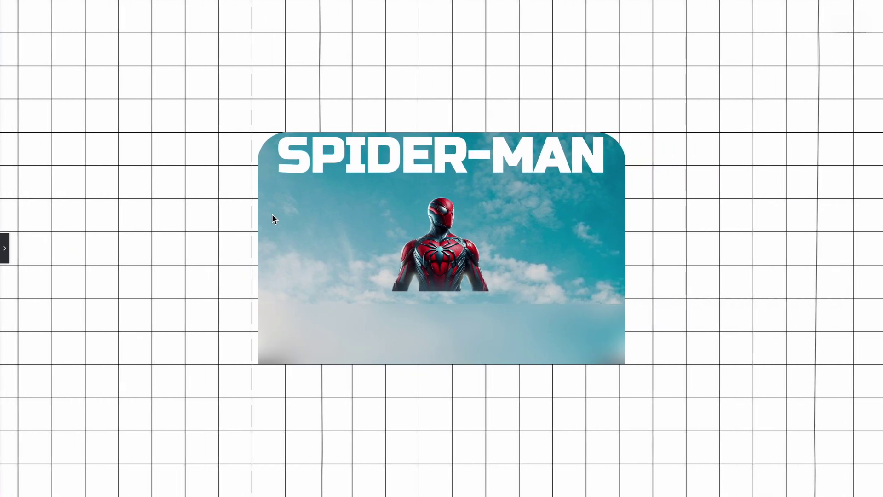
click(4, 248)
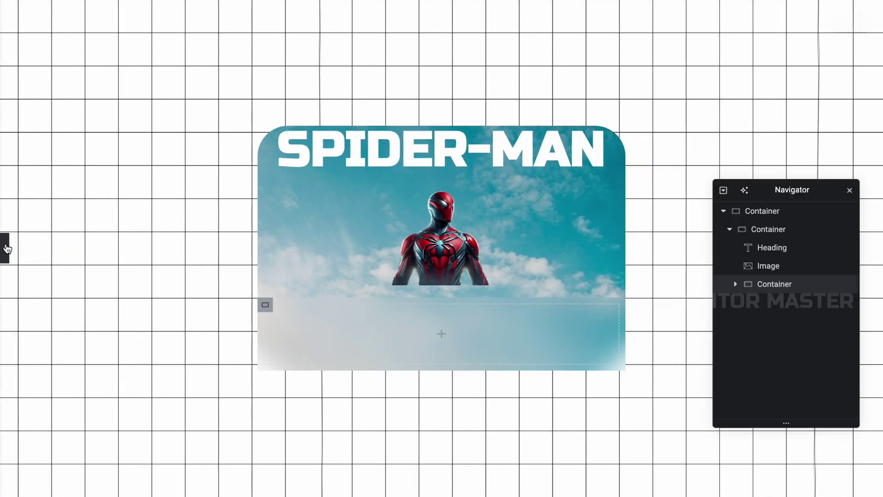
- Apply a transform scale of 3 to the Spider-Man image, keeping proportions, and preview the card
click(522, 253)
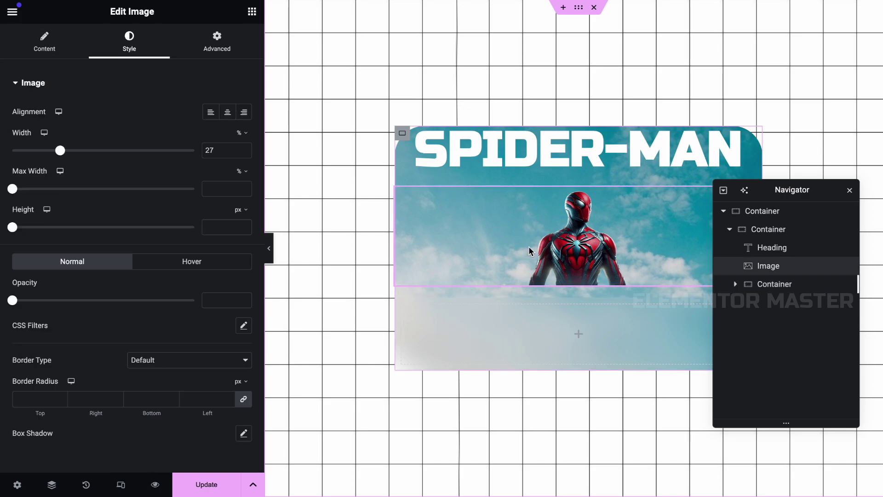
click(214, 56)
scroll(207, 262, down, 5)
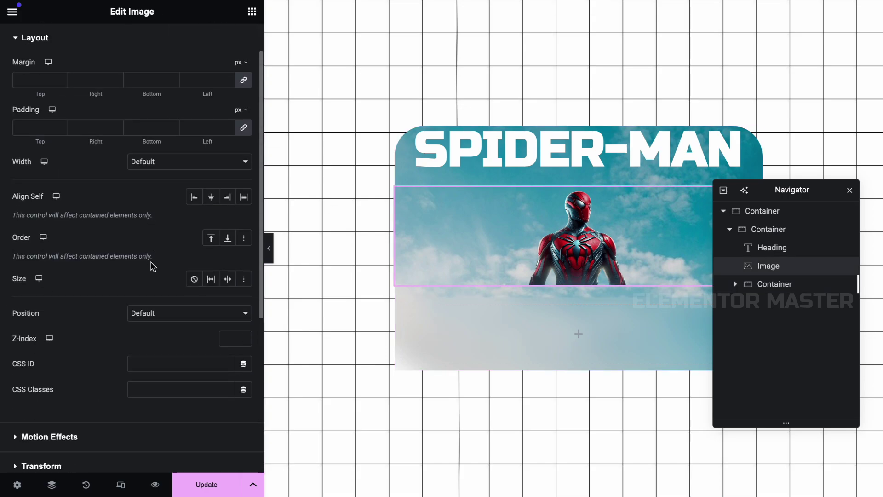
click(77, 312)
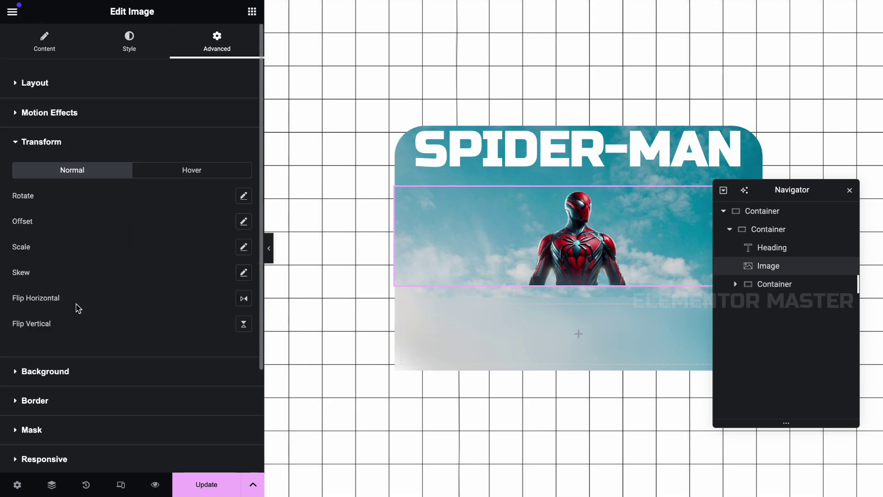
click(244, 248)
click(218, 314)
text(3)
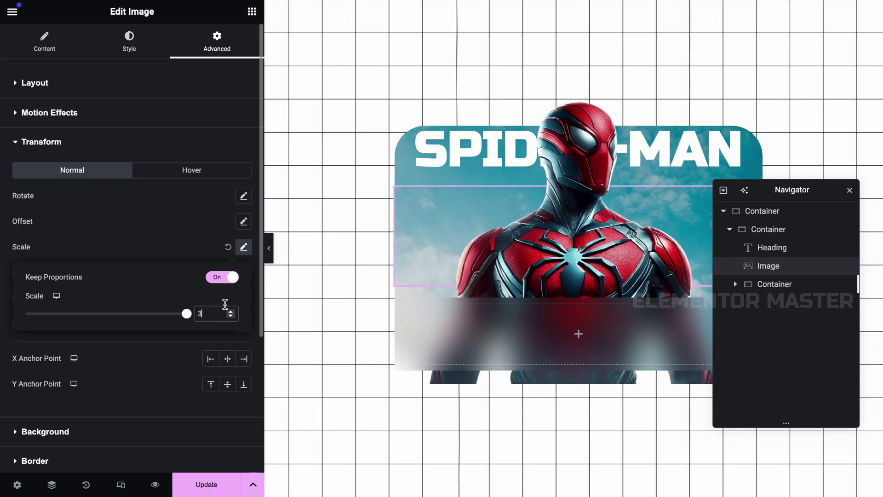
click(269, 250)
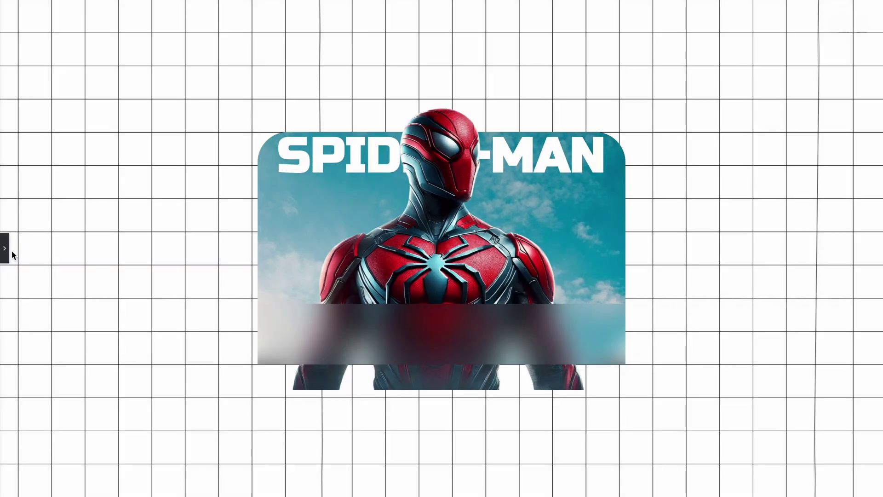
click(4, 249)
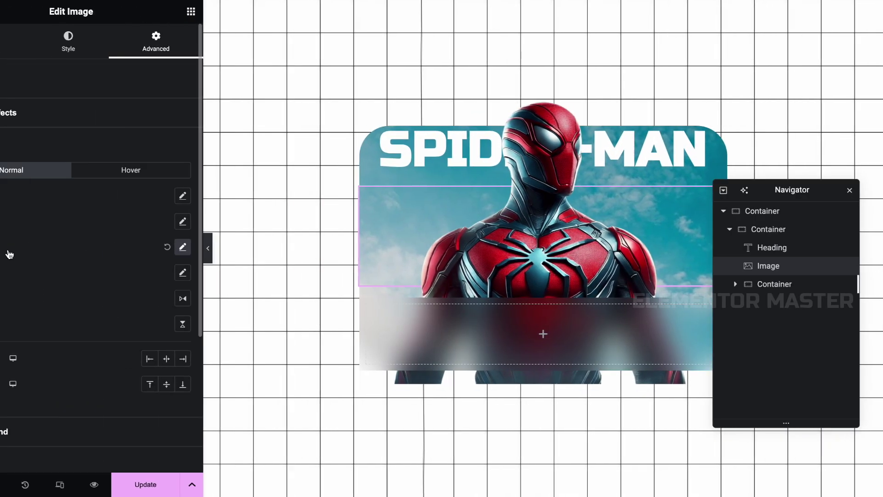
- Set the overflow of the inner card container to Hidden and preview the clipped card
click(729, 229)
click(769, 228)
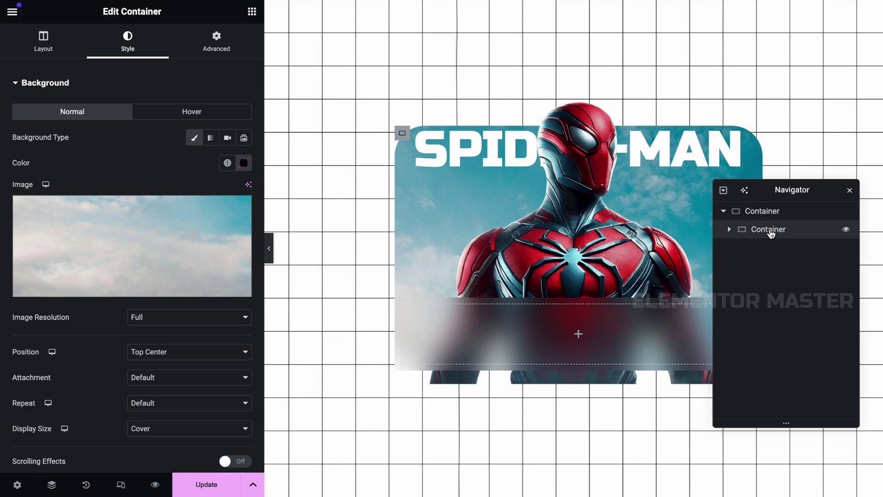
click(57, 49)
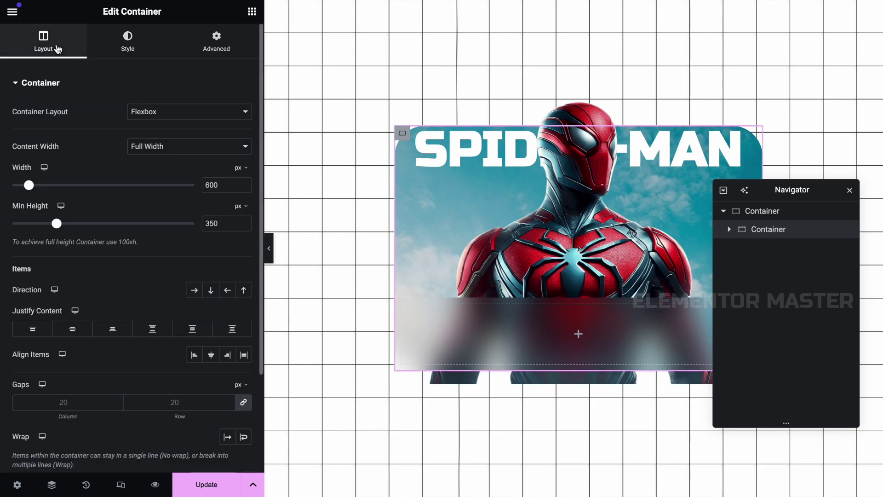
click(57, 87)
click(59, 115)
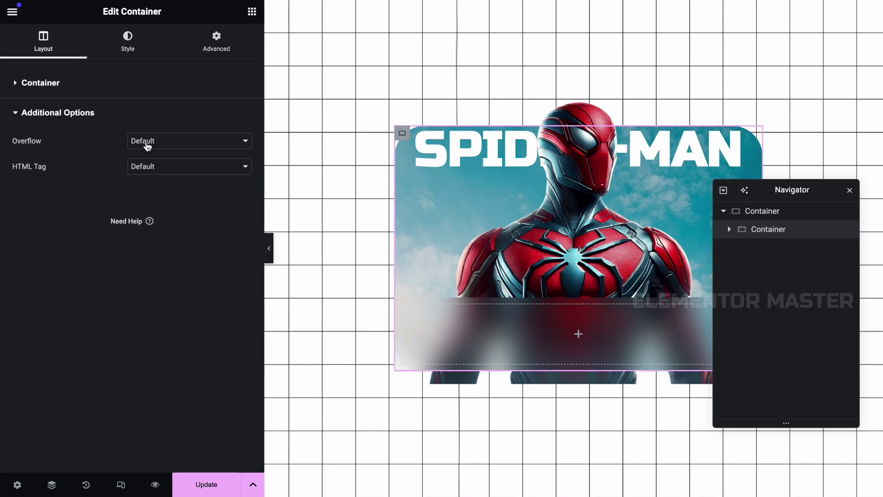
click(164, 146)
click(160, 153)
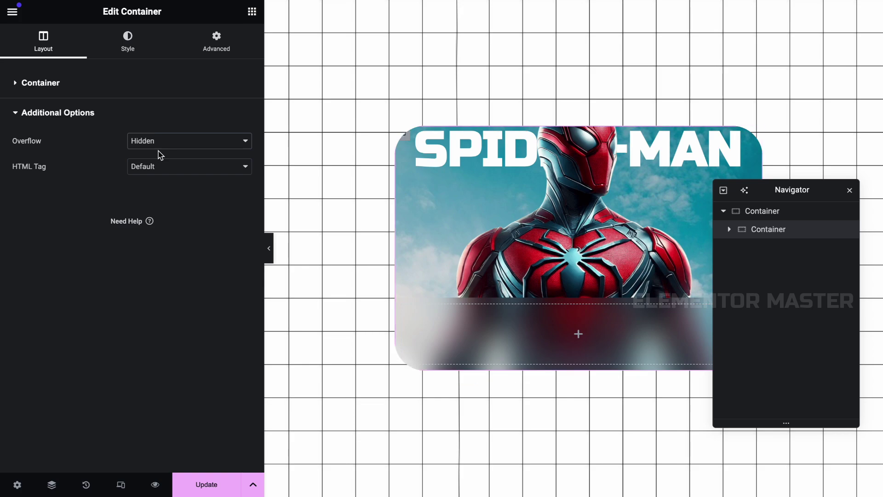
click(270, 248)
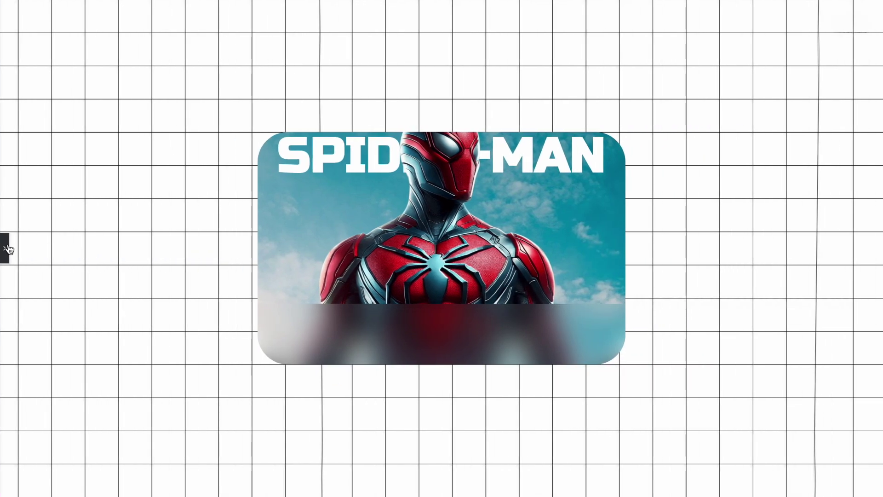
click(8, 249)
- Give the SPIDER-MAN heading an unlinked bottom margin of 30 px with the other sides at 0
click(500, 211)
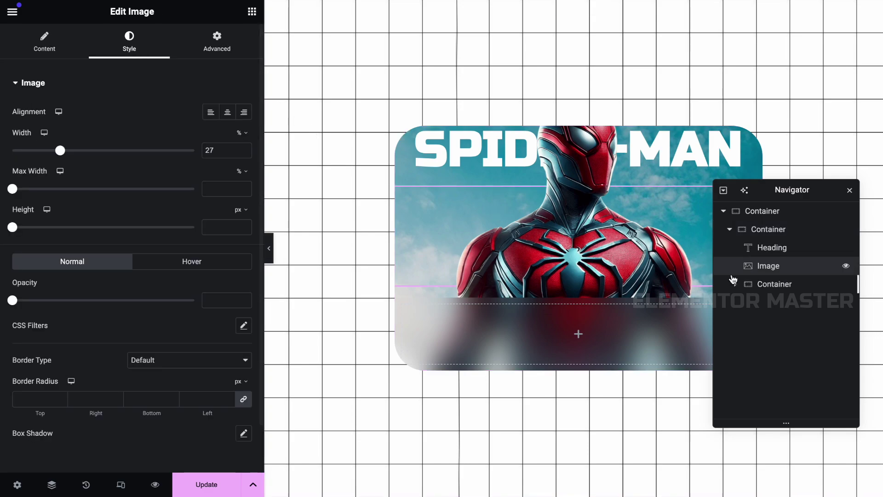
click(772, 248)
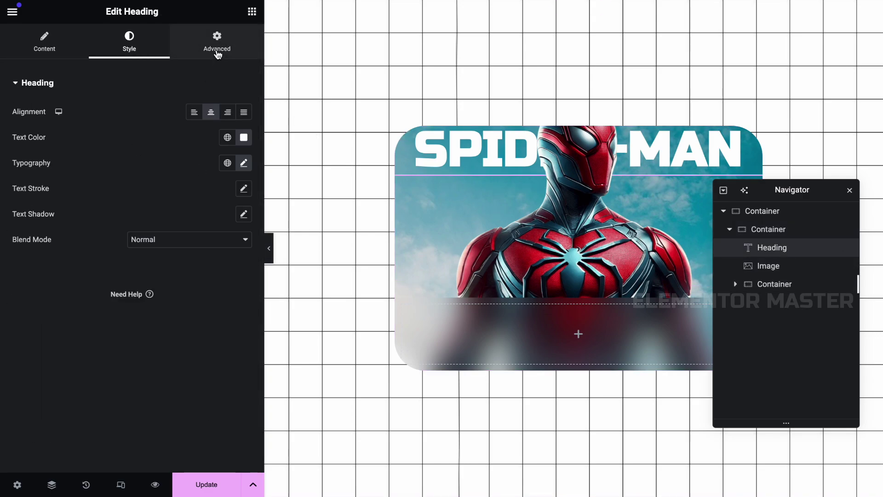
click(217, 42)
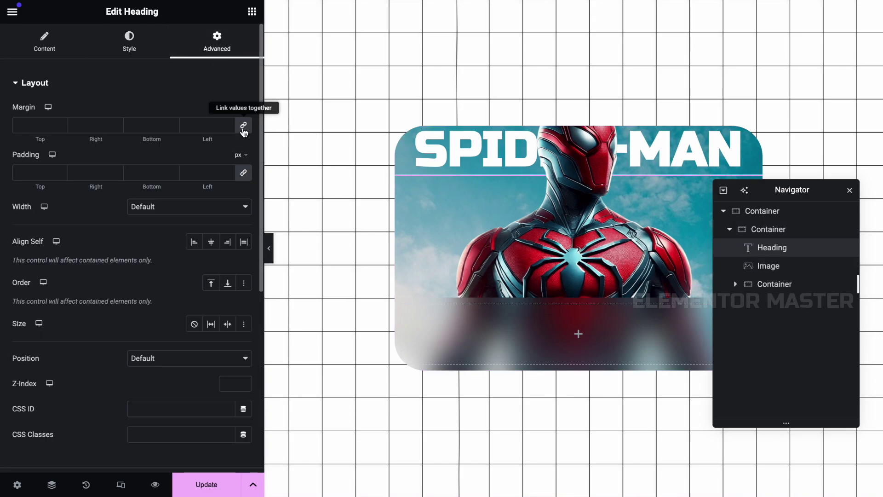
click(144, 124)
text(030)
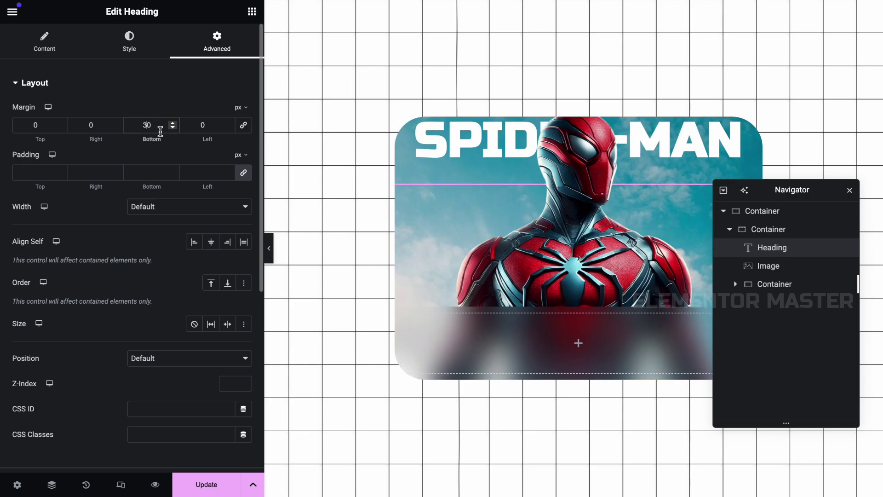
- Set the card container's top padding to 20 px and preview the card
click(768, 229)
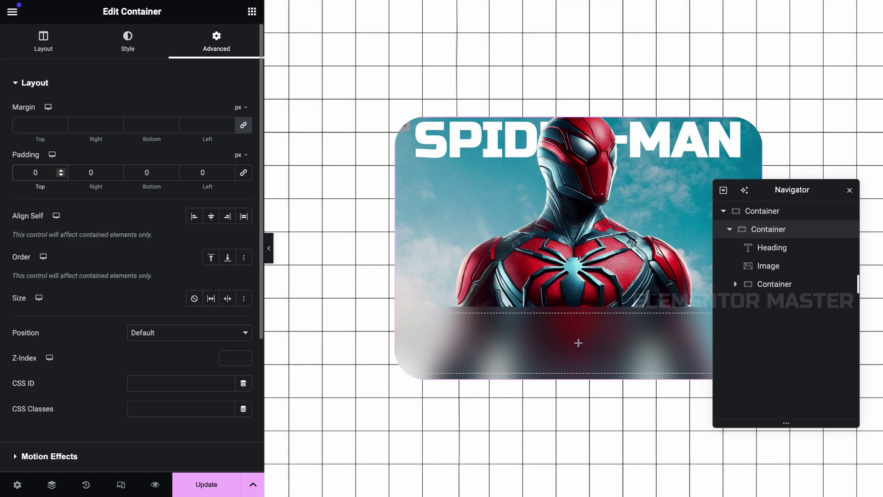
text(20)
click(269, 249)
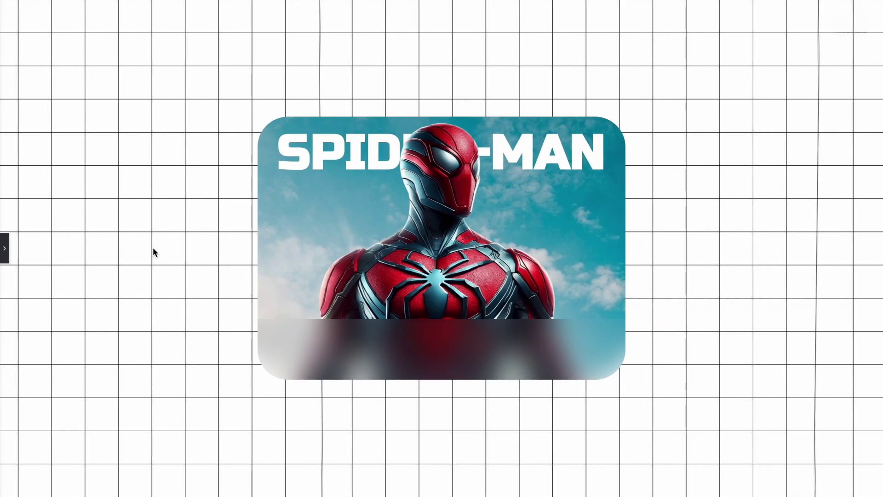
click(4, 248)
- Add a Heading widget inside the blurred container and title it "Parallax Card"
click(252, 11)
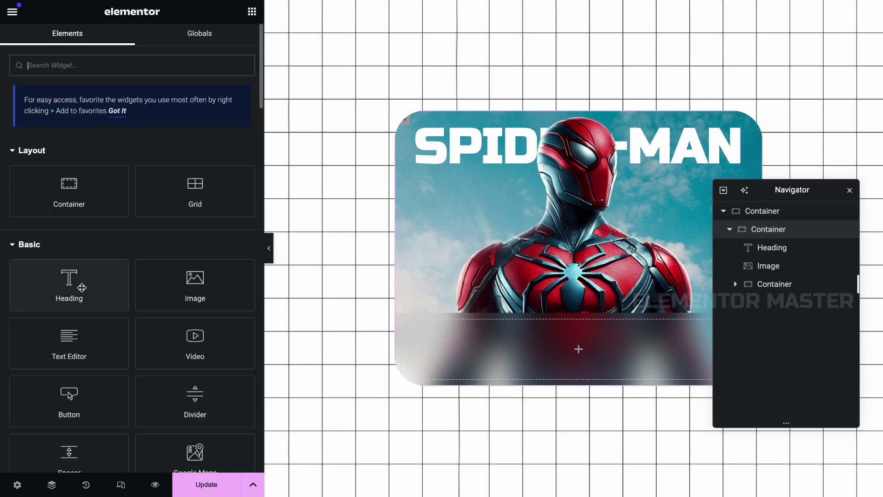
drag(81, 287, 578, 349)
triple_click(142, 132)
text(Para)
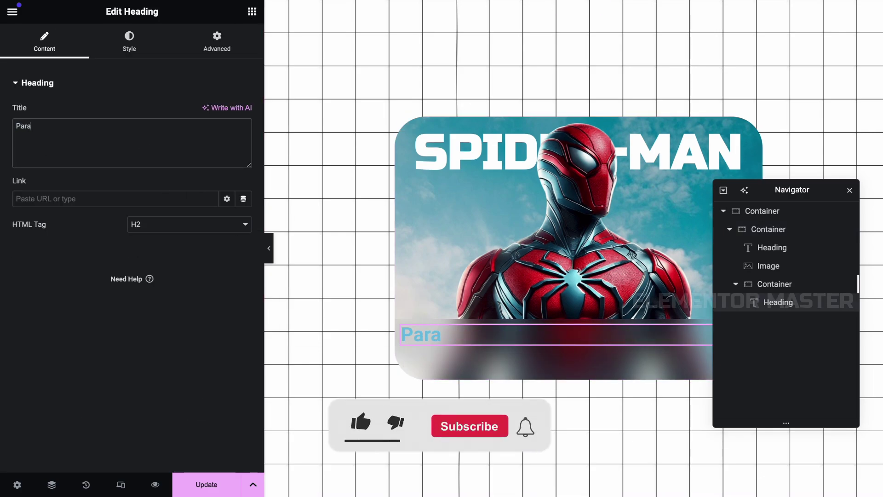
text(llax Card)
- Set the text color of the Parallax Card heading to white
click(129, 43)
click(244, 137)
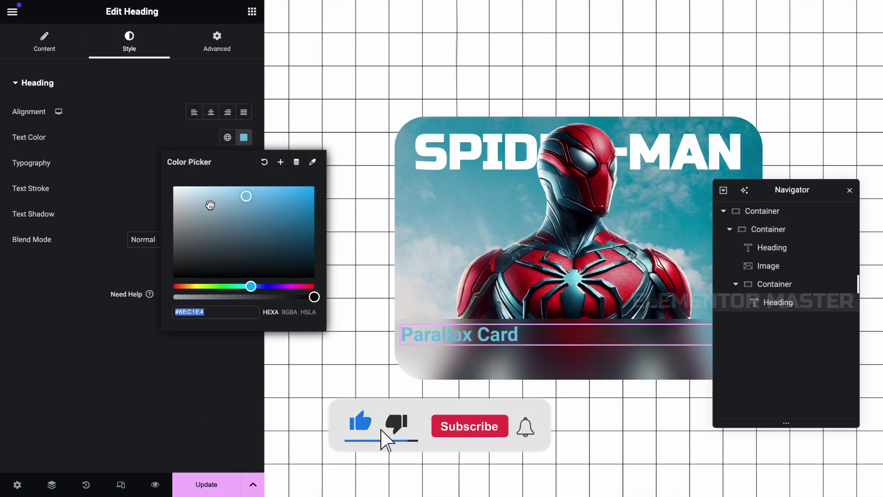
drag(210, 204, 159, 172)
click(138, 156)
- Set the Parallax Card heading in the Ruda font family at a smaller size and center it
click(243, 163)
click(180, 220)
text(rud)
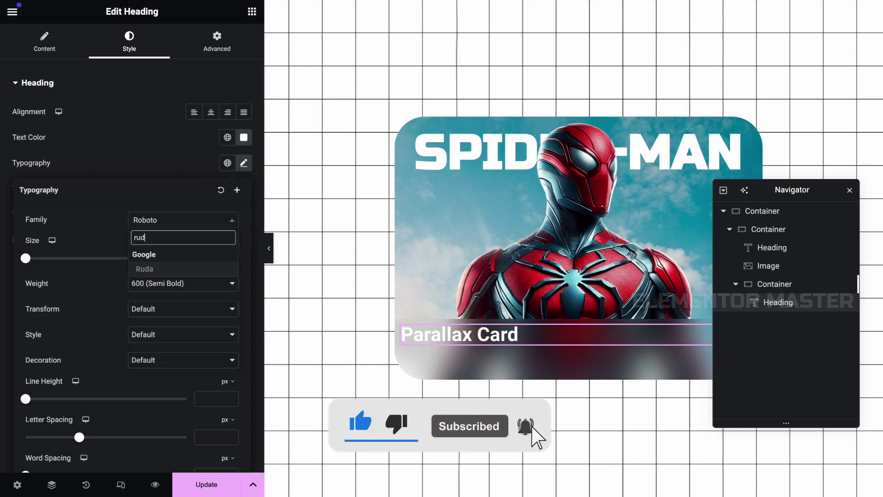
click(167, 269)
drag(25, 259, 43, 258)
click(210, 112)
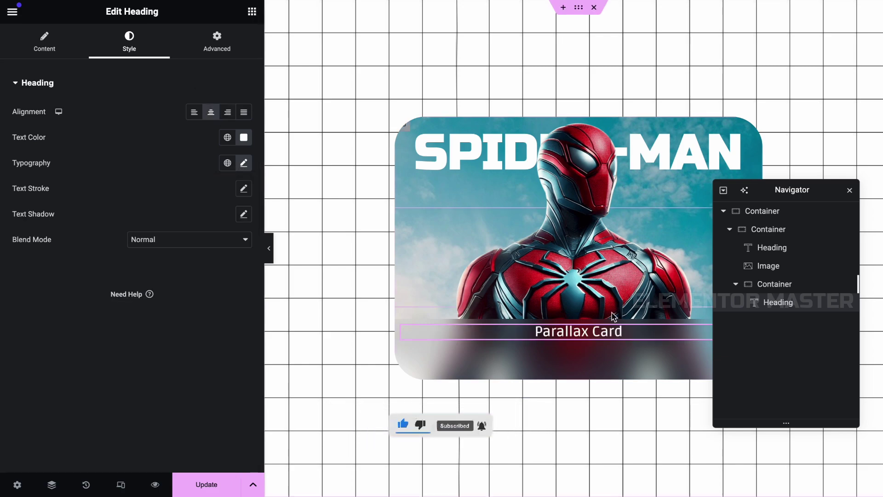
- Duplicate the Parallax Card heading and retitle the copy "Elementor"
key(ctrl+d)
triple_click(145, 131)
text(Elem)
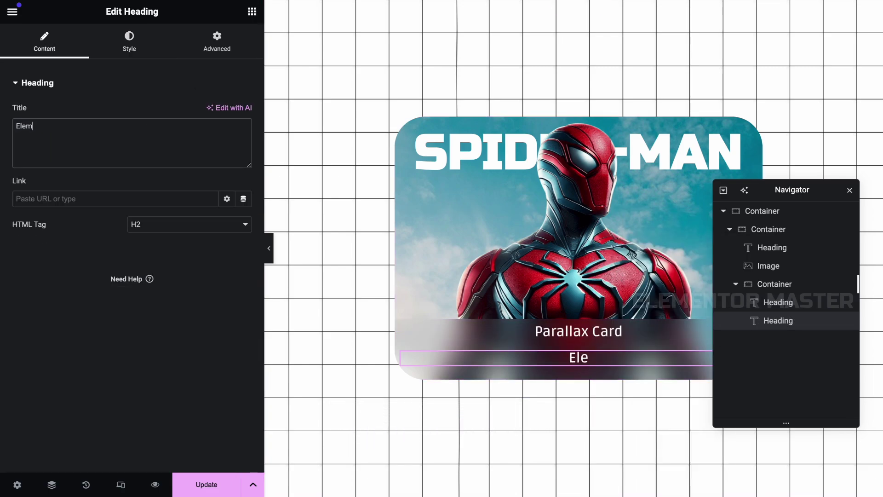
text(entor)
- Reduce the font size of the Elementor heading and set its text color to light gray #BEBEBE
click(129, 42)
click(243, 164)
drag(43, 259, 36, 258)
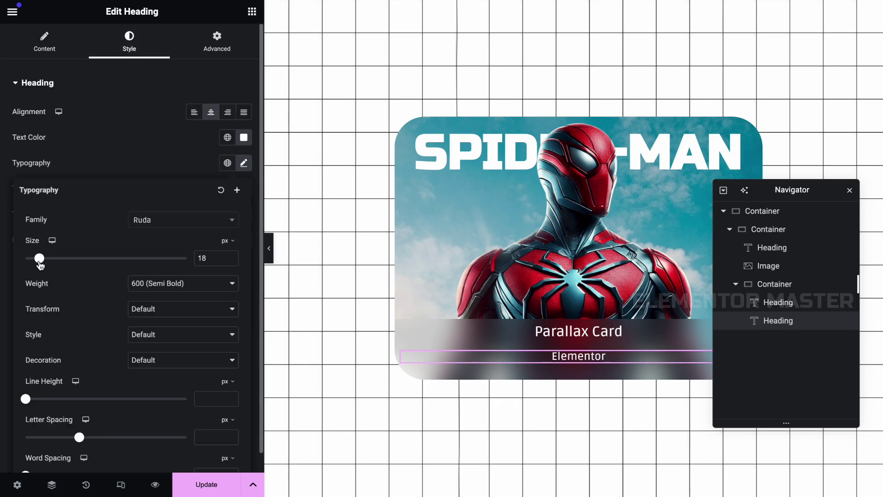
click(243, 137)
click(172, 204)
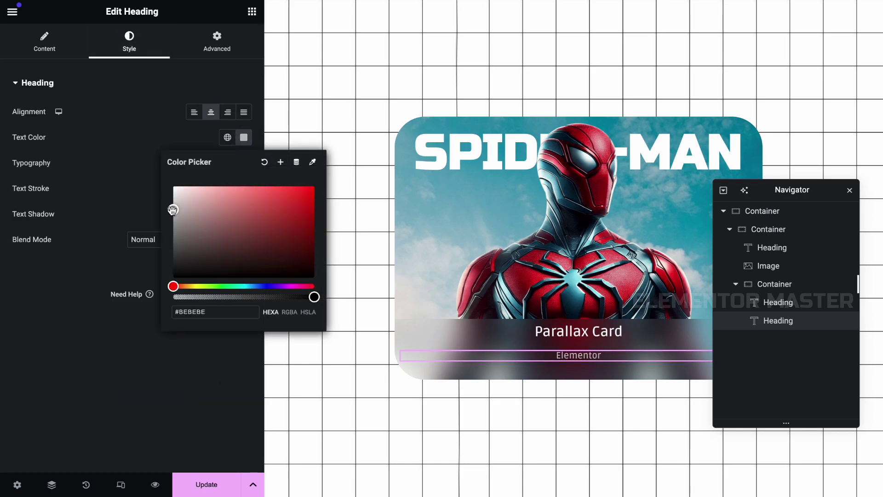
- Center the content of the blurred caption container vertically and preview the card on the full canvas
click(402, 326)
click(73, 329)
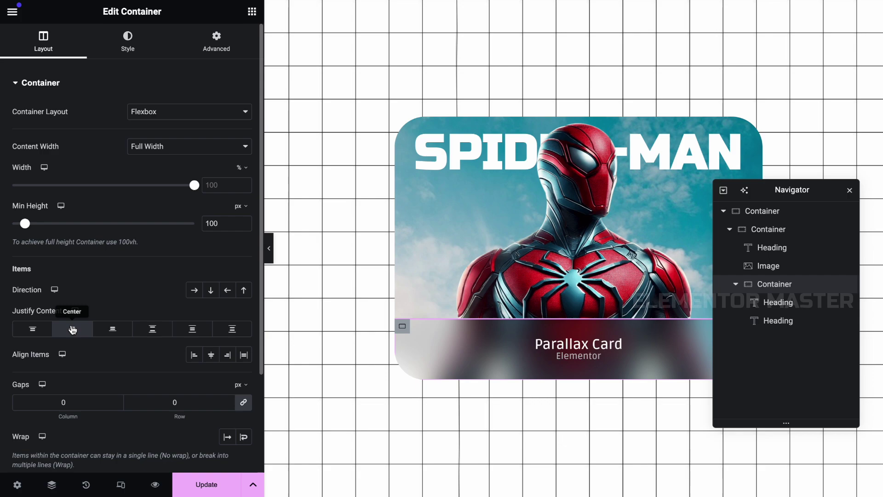
click(269, 248)
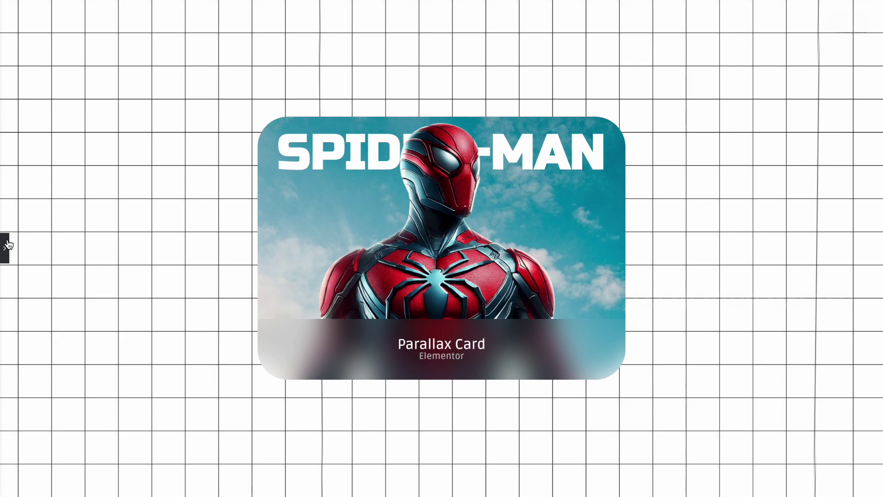
click(7, 246)
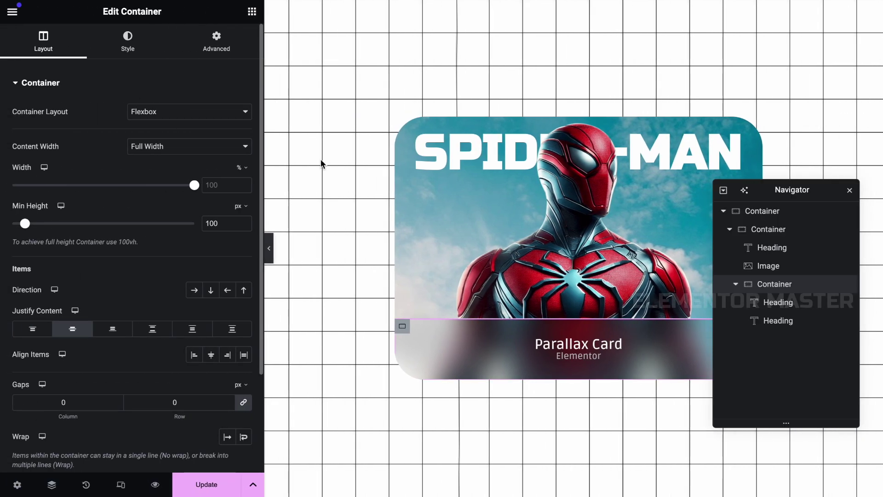
- Turn on Mouse Effects with Mouse Track for the sky background of the card container
click(768, 228)
click(216, 42)
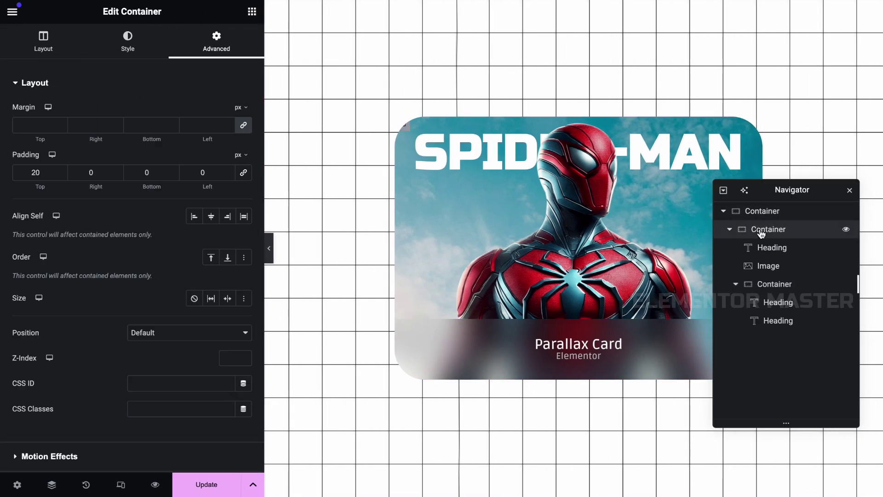
click(131, 44)
scroll(142, 221, down, 5)
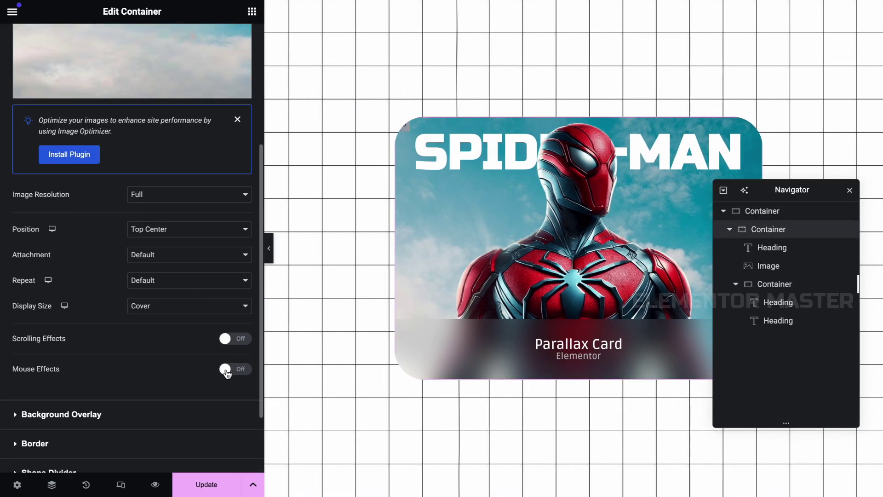
click(228, 373)
scroll(229, 364, down, 2)
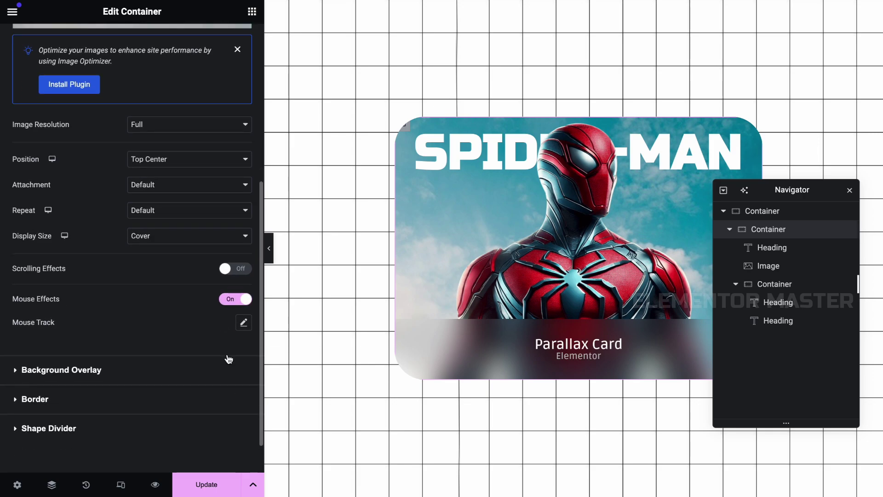
click(243, 322)
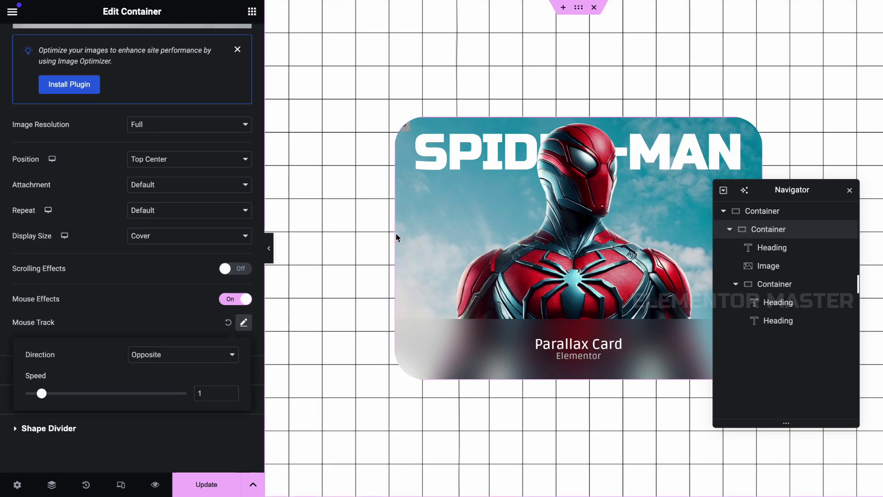
- Turn on Mouse Effects for the Spider-Man image and set its Mouse Track speed to 0.4
click(636, 236)
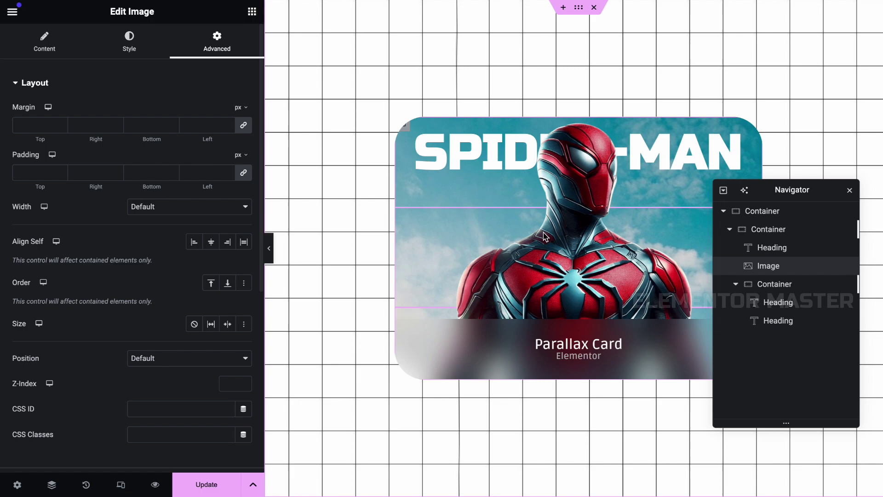
scroll(132, 156, down, 4)
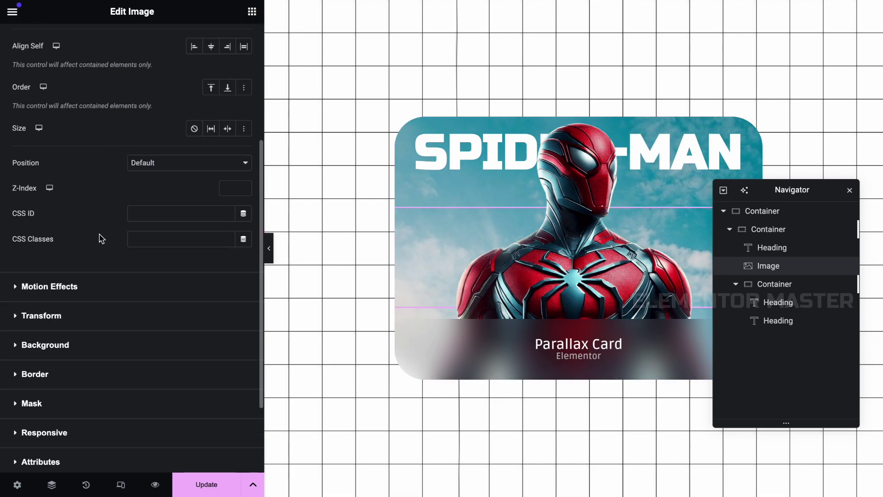
click(102, 237)
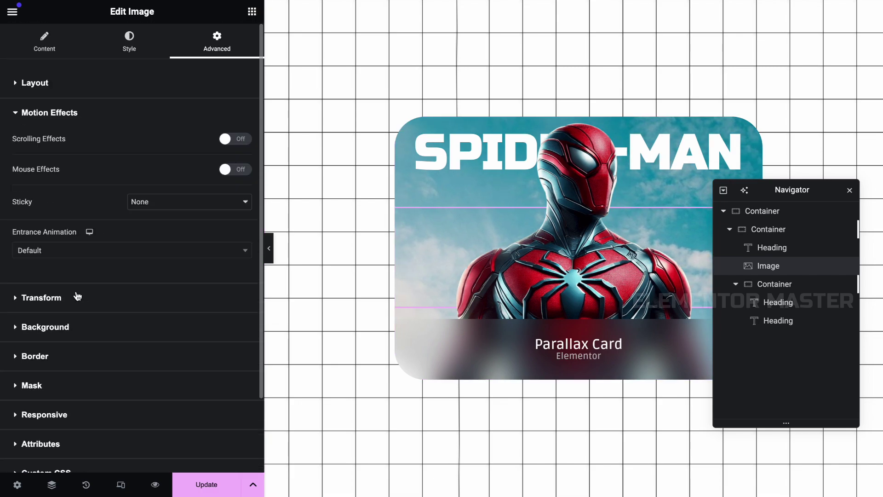
click(229, 170)
click(243, 193)
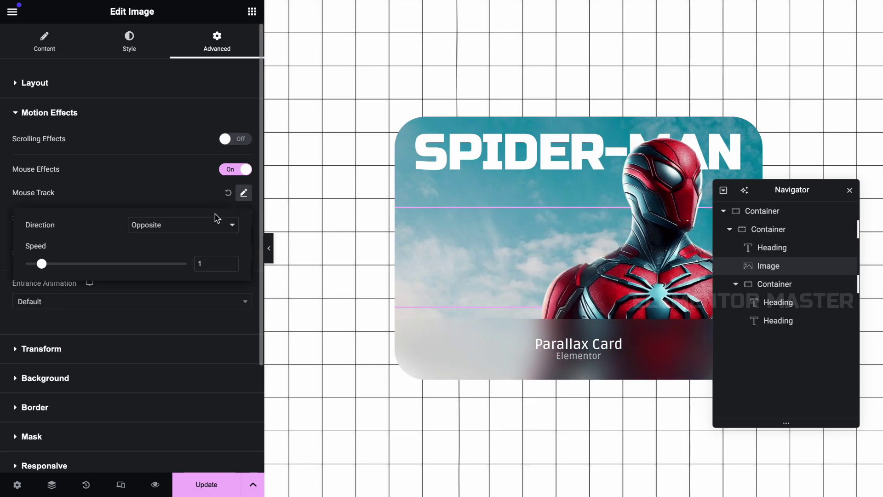
text(0.4)
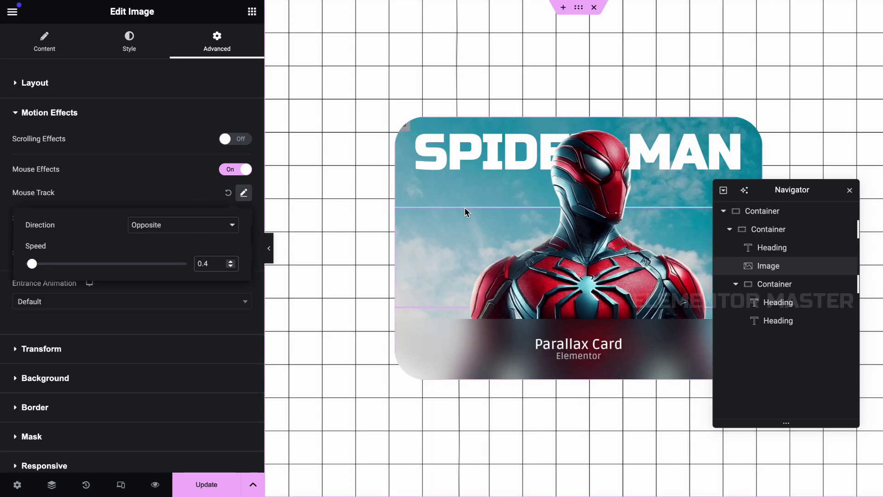
- Give the SPIDER-MAN heading a Mouse Track effect with Direct direction and speed 0.4, and preview the parallax on the full canvas
click(777, 251)
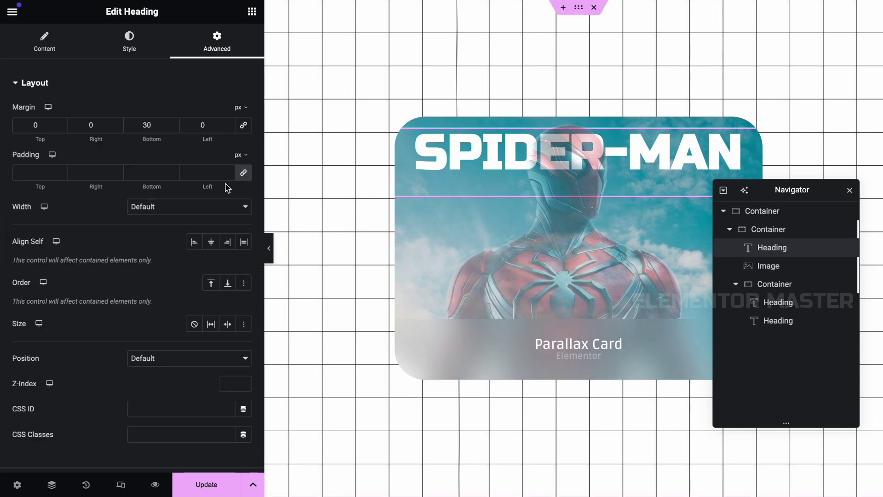
scroll(138, 184, down, 5)
click(104, 266)
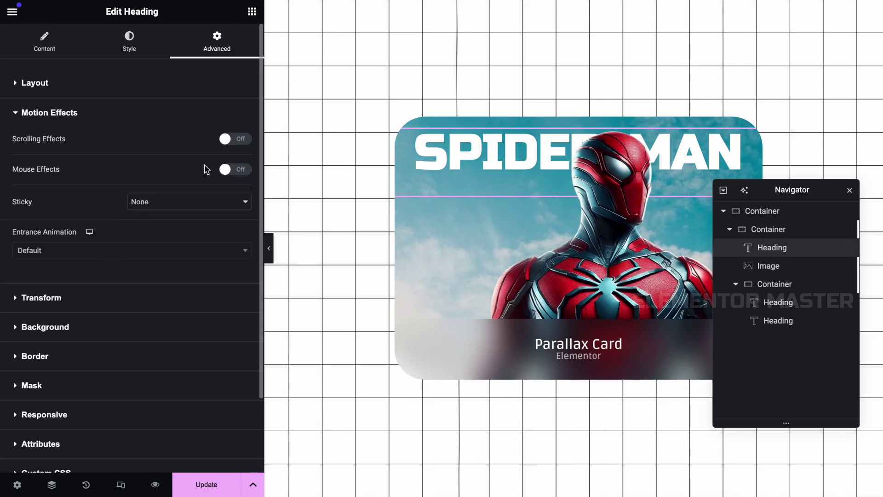
click(237, 170)
click(243, 194)
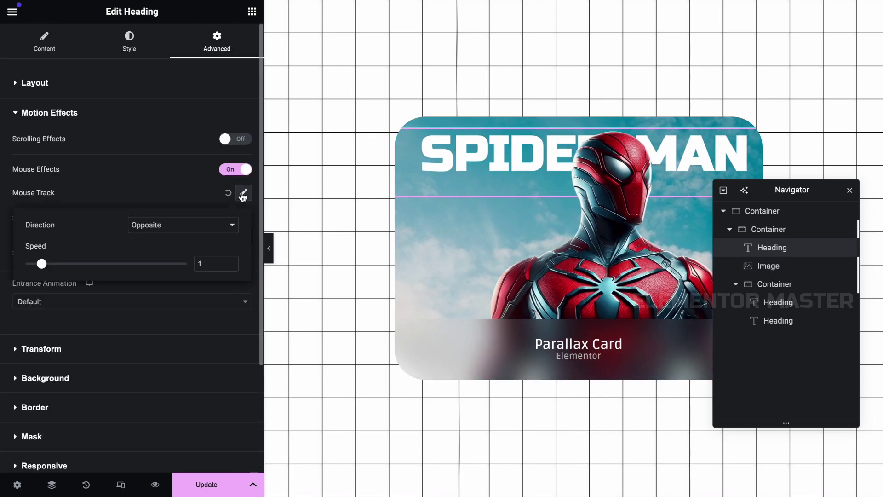
click(180, 239)
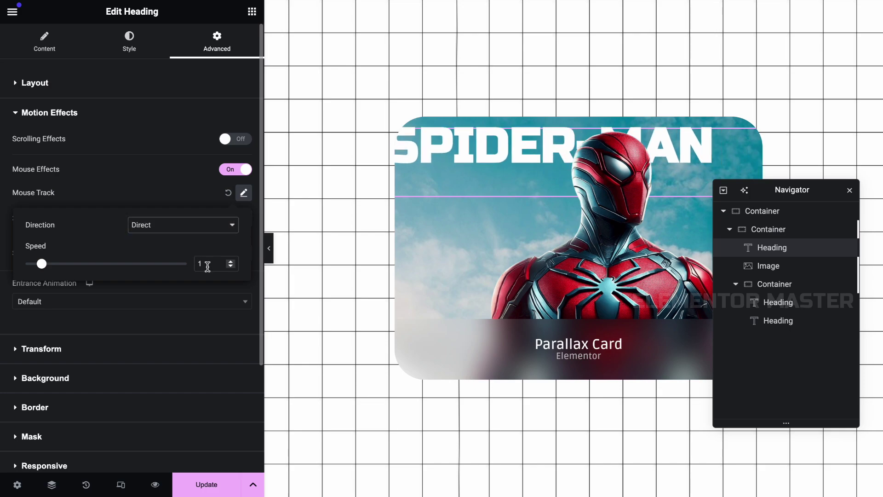
key(BackSpace)
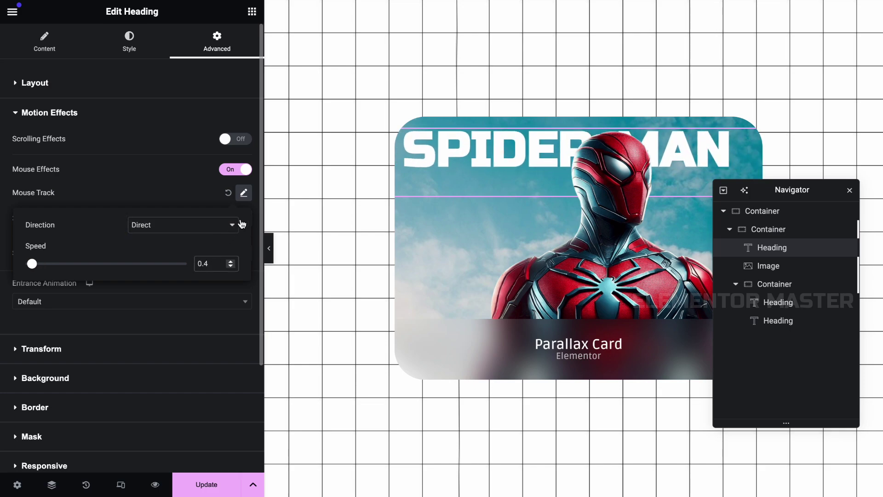
click(269, 248)
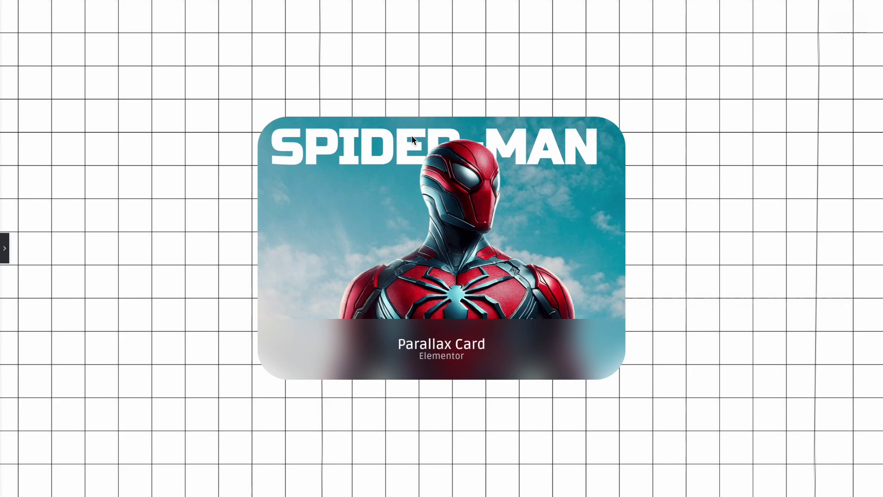
click(4, 247)
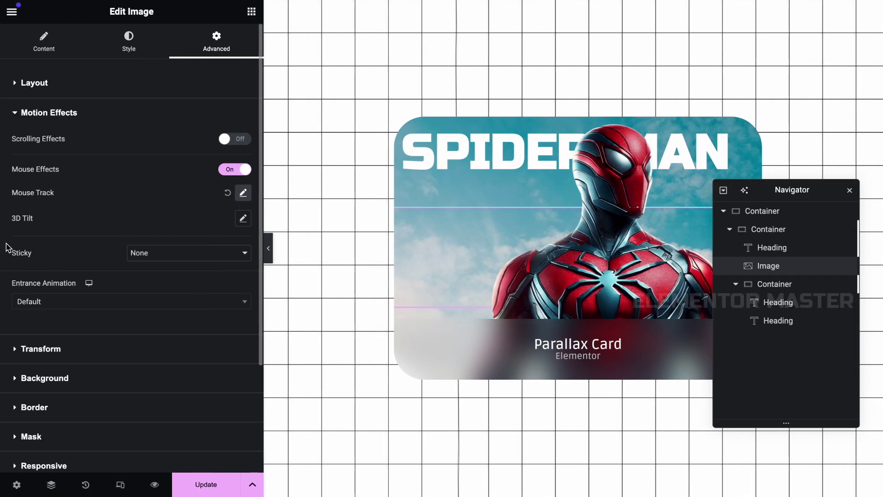
- Add a gradient background overlay to the outermost container and make its first color transparent white #FFFFFF00
click(763, 213)
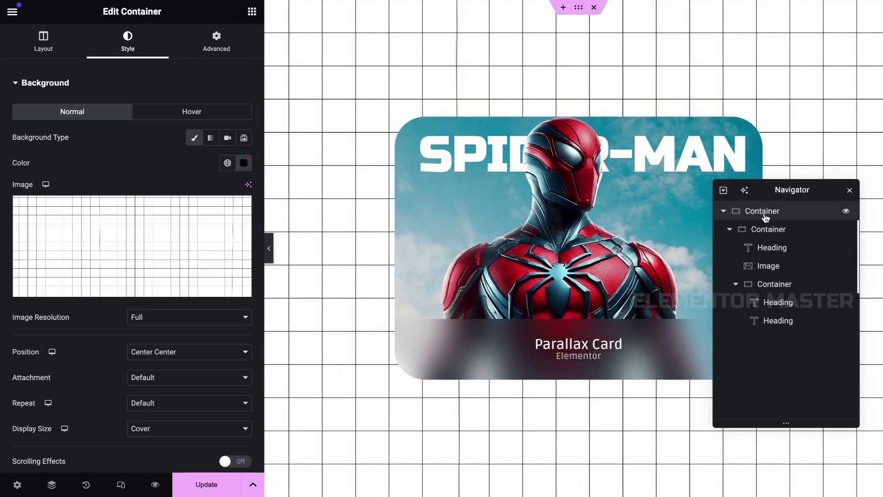
scroll(110, 167, down, 5)
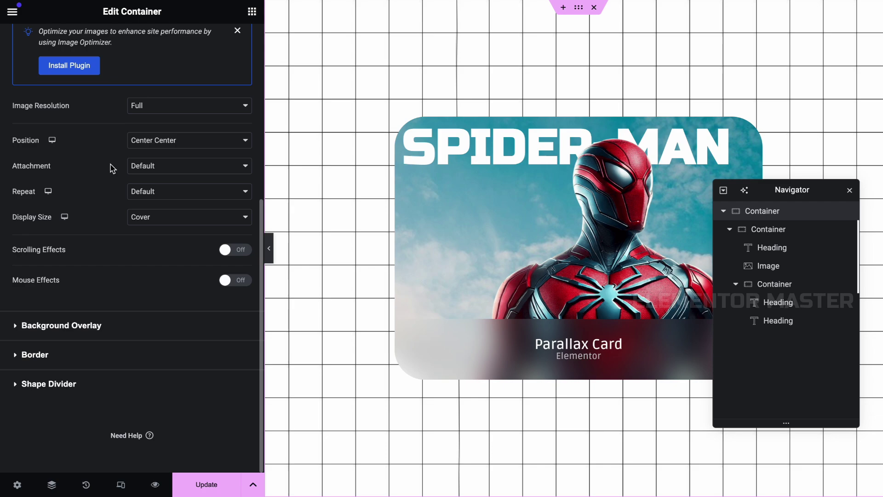
click(66, 328)
click(244, 167)
click(244, 242)
drag(313, 401, 141, 406)
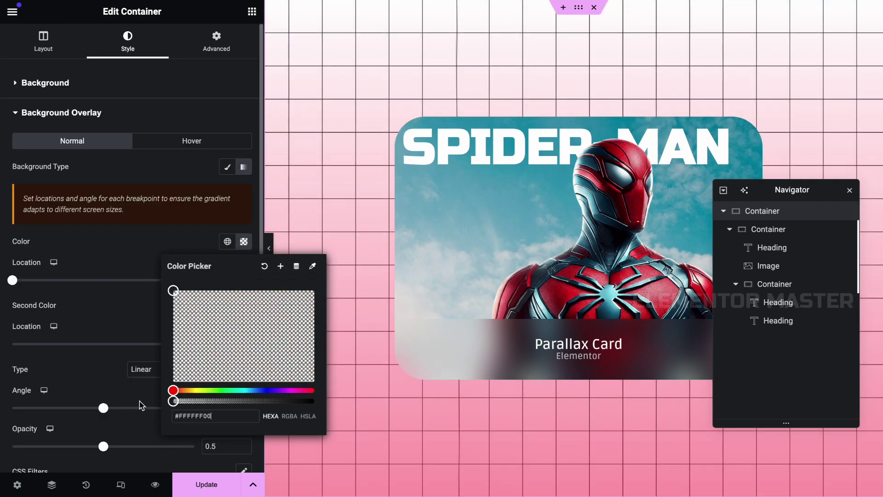
- Set the overlay gradient's second color to white at location 55%, angle 170 degrees and opacity 1, and preview the page
click(244, 305)
click(173, 148)
scroll(144, 331, down, 2)
drag(104, 381, 174, 381)
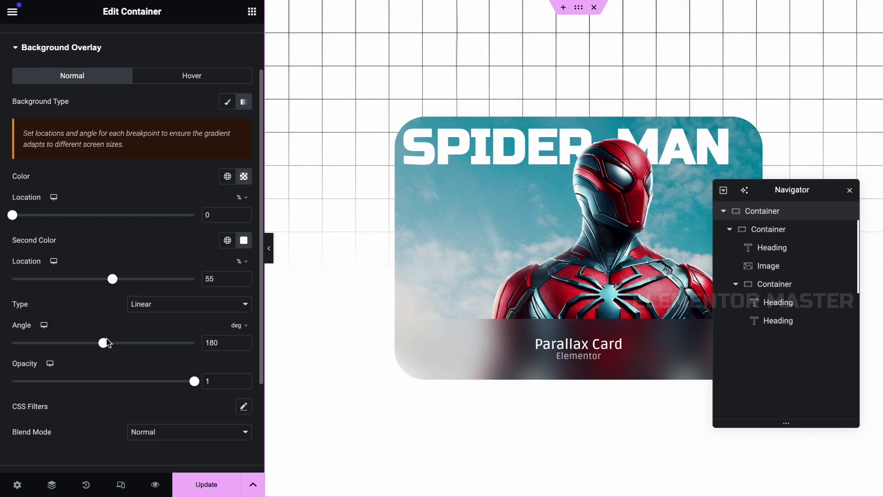
click(269, 250)
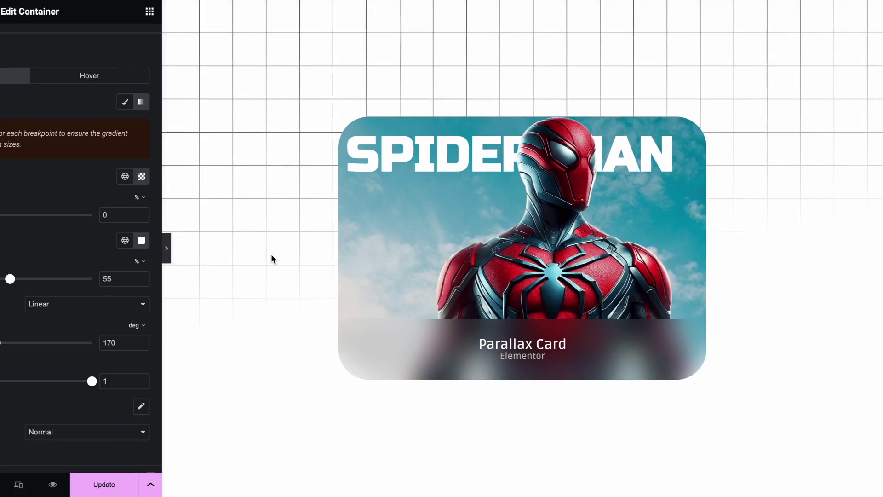